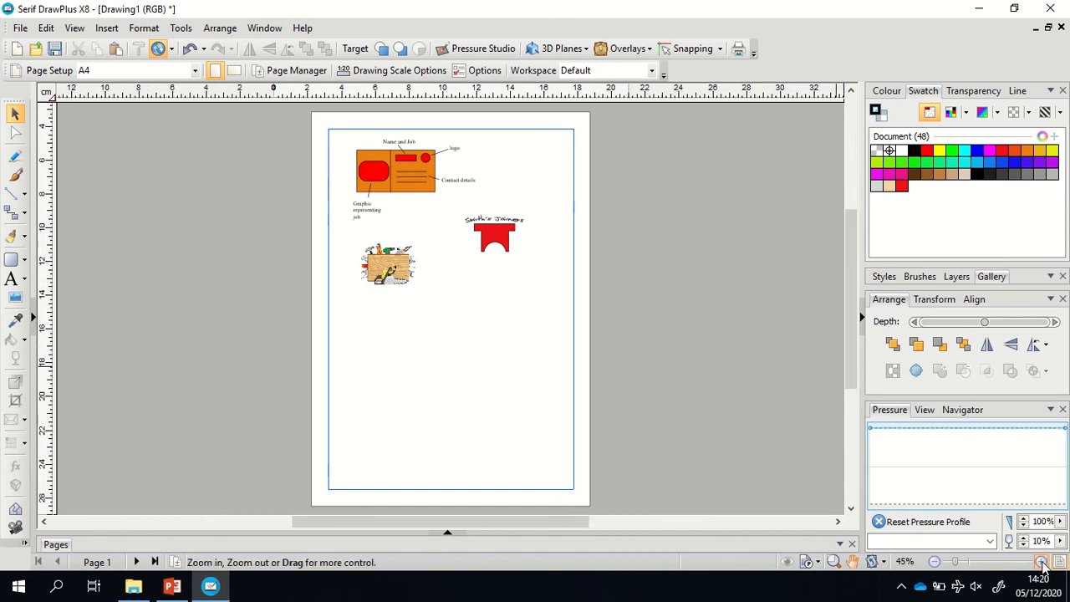
Zoom the page to 100% and nudge the toolbox graphic slightly up and left.
left_click(1043, 563)
left_click(1042, 563)
left_click_drag(851, 335, 838, 272)
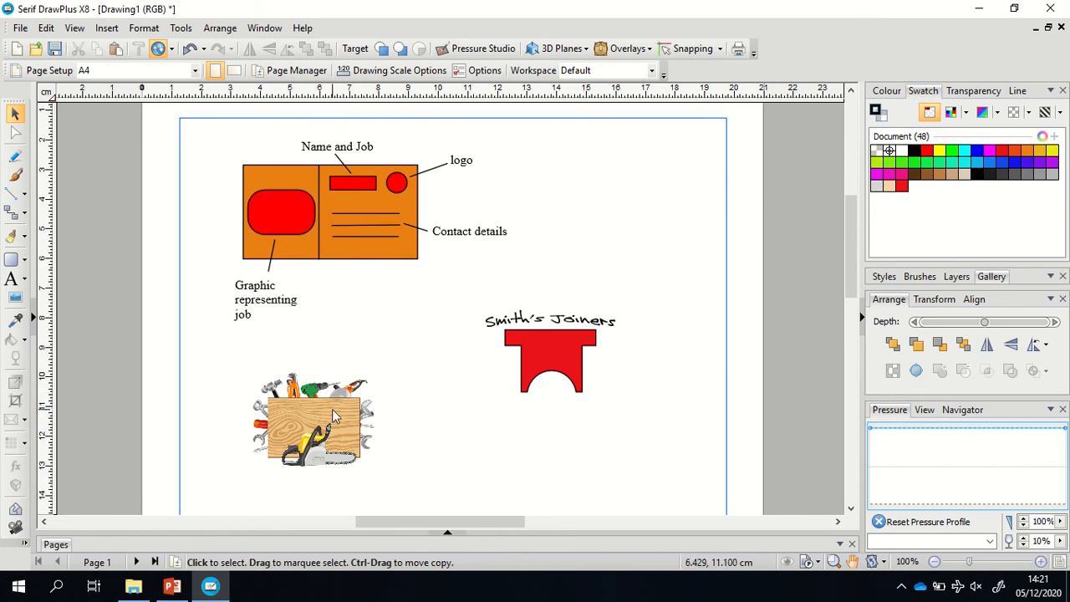
mouse_move(332, 409)
left_mouse_down()
mouse_move(360, 228)
mouse_move(313, 410)
left_mouse_up()
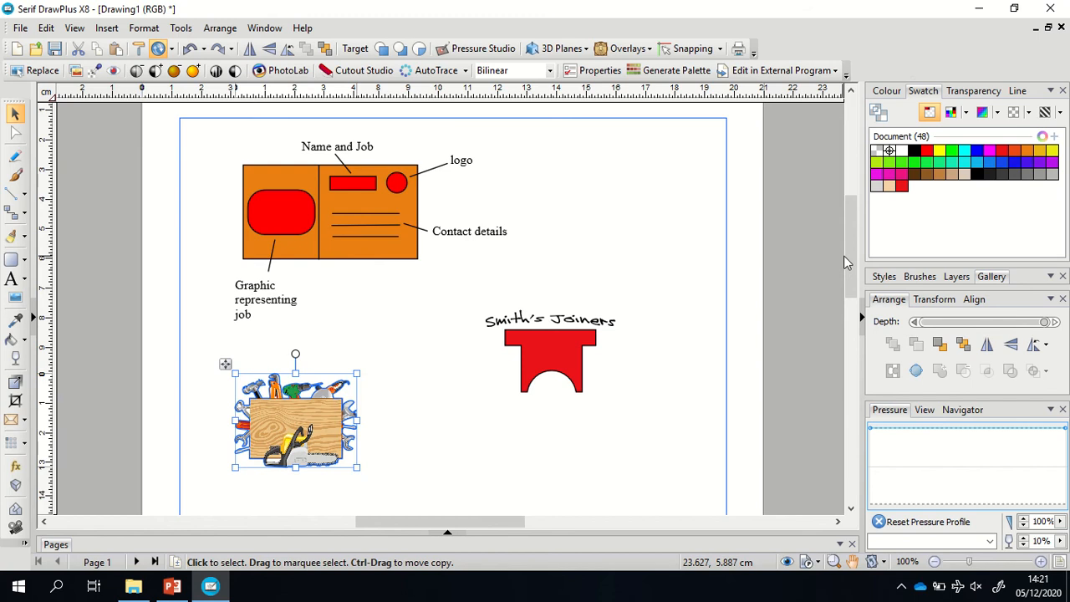
left_click_drag(849, 258, 849, 321)
Draw a Quick Rectangle below the toolbox graphic with a black outline.
left_click(12, 280)
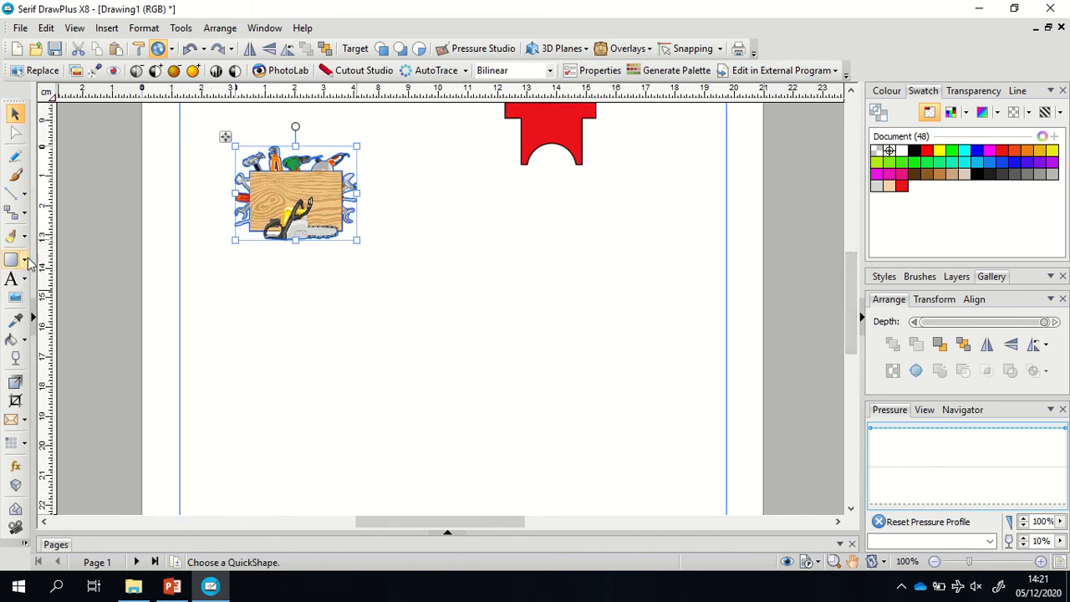
left_click(24, 261)
left_click(39, 270)
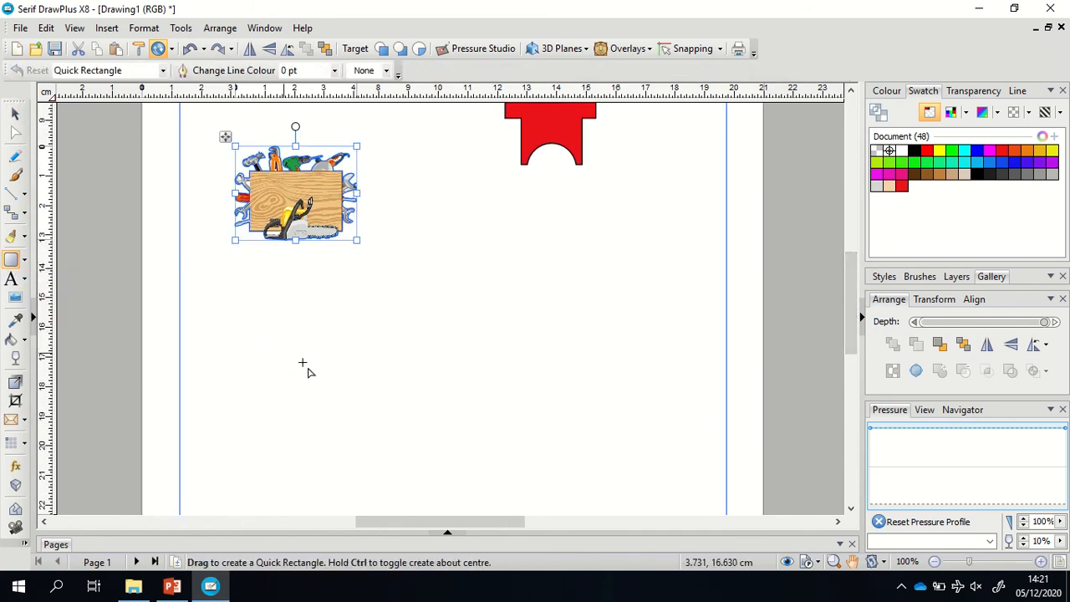
left_click_drag(297, 345, 530, 492)
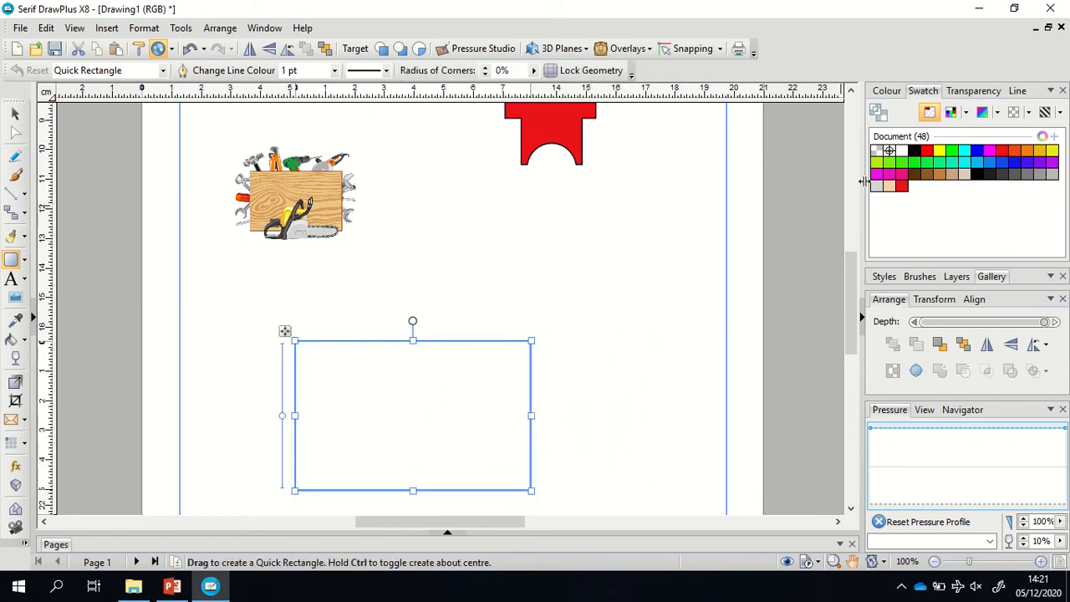
left_click(913, 152)
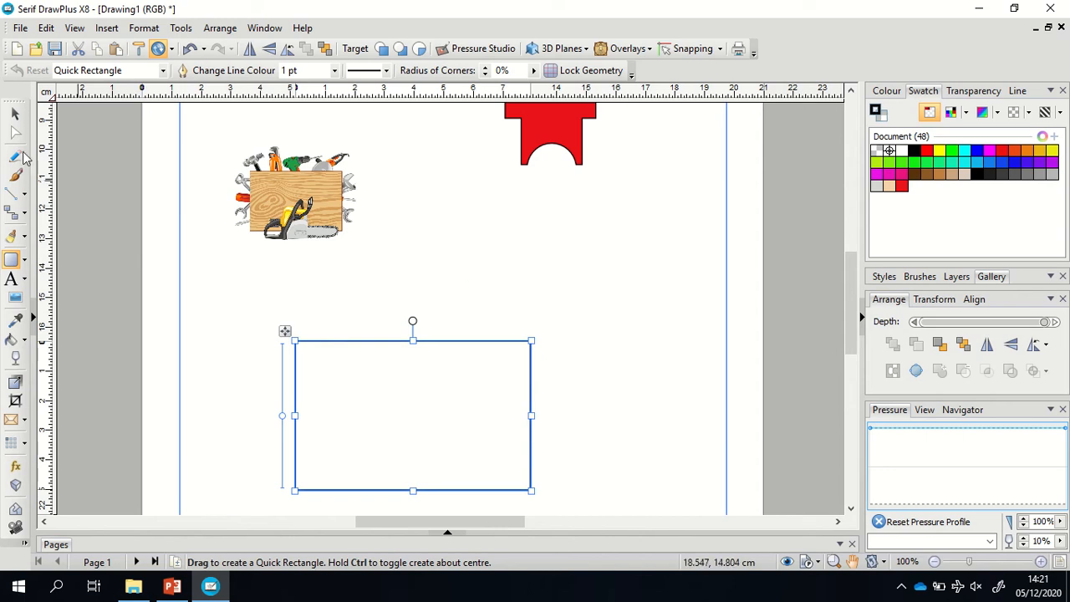
Widen the rectangle to about 9.02 × 5.05 cm.
left_click(15, 113)
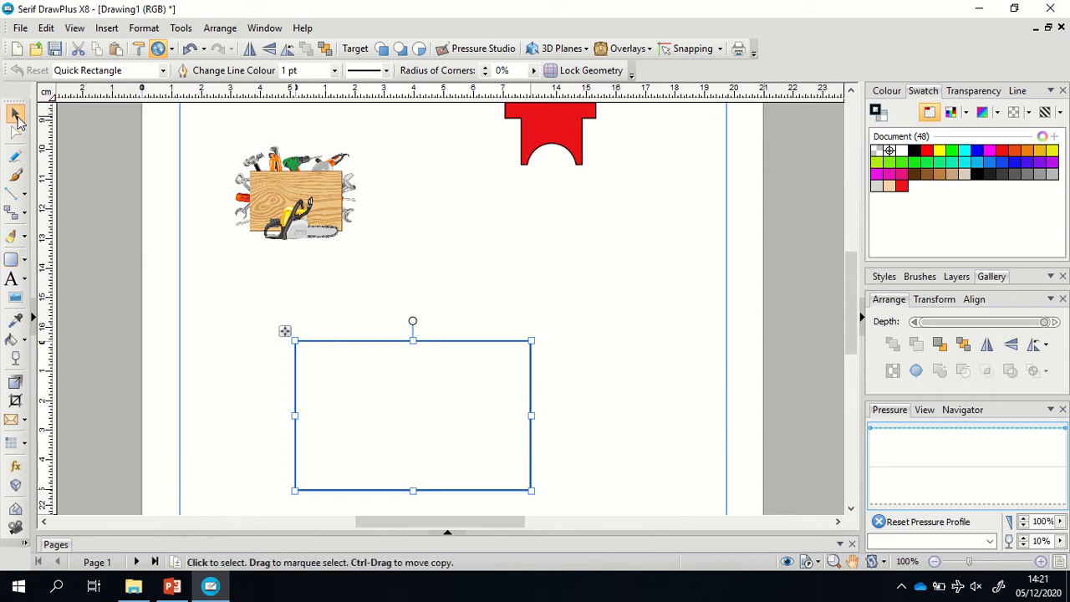
left_click(710, 327)
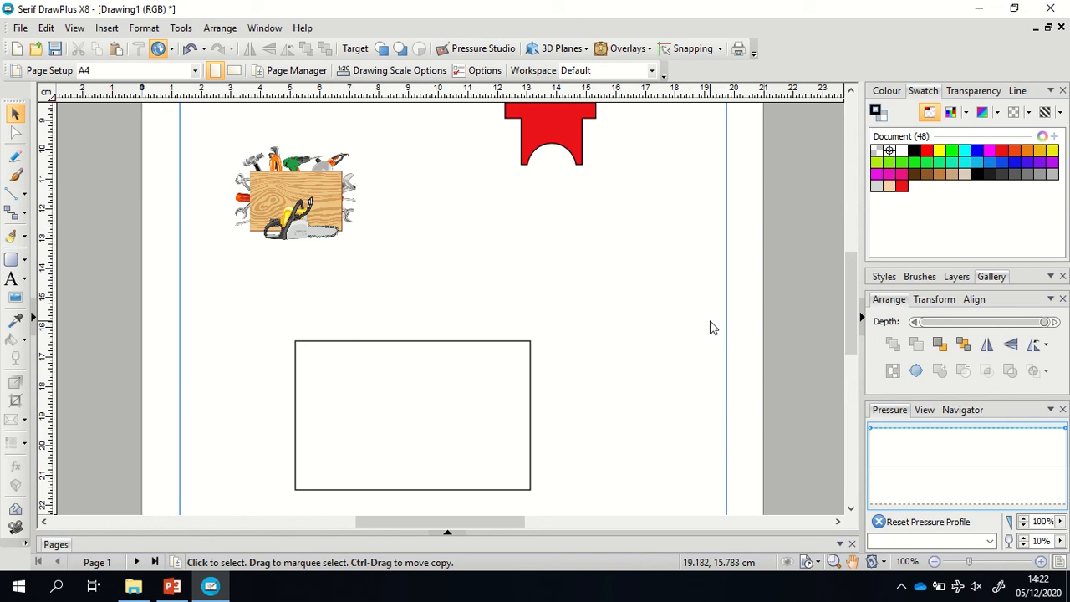
left_click(423, 346)
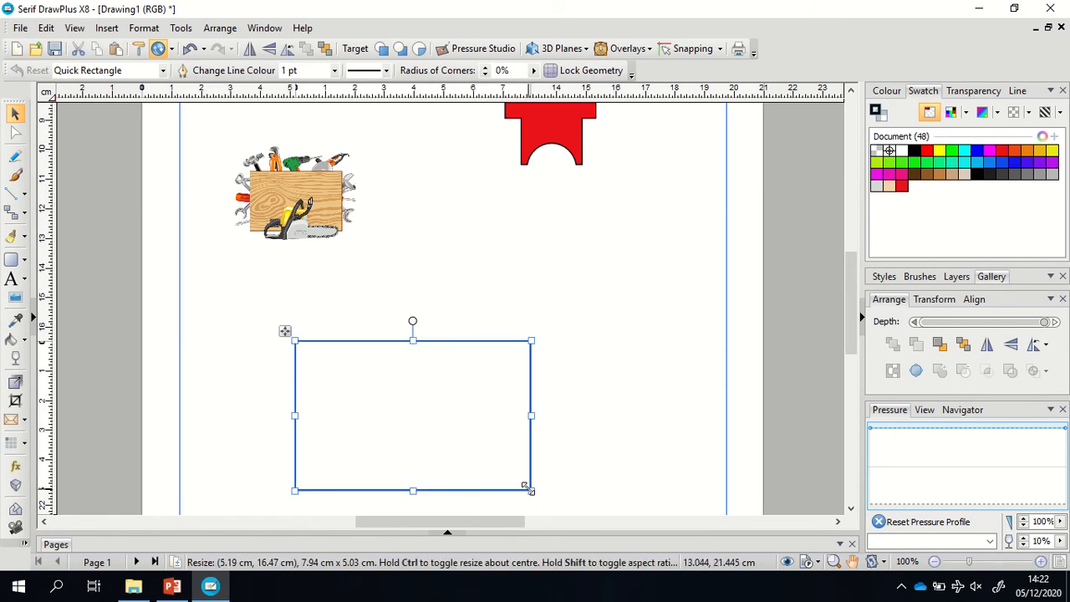
left_click_drag(528, 488, 559, 491)
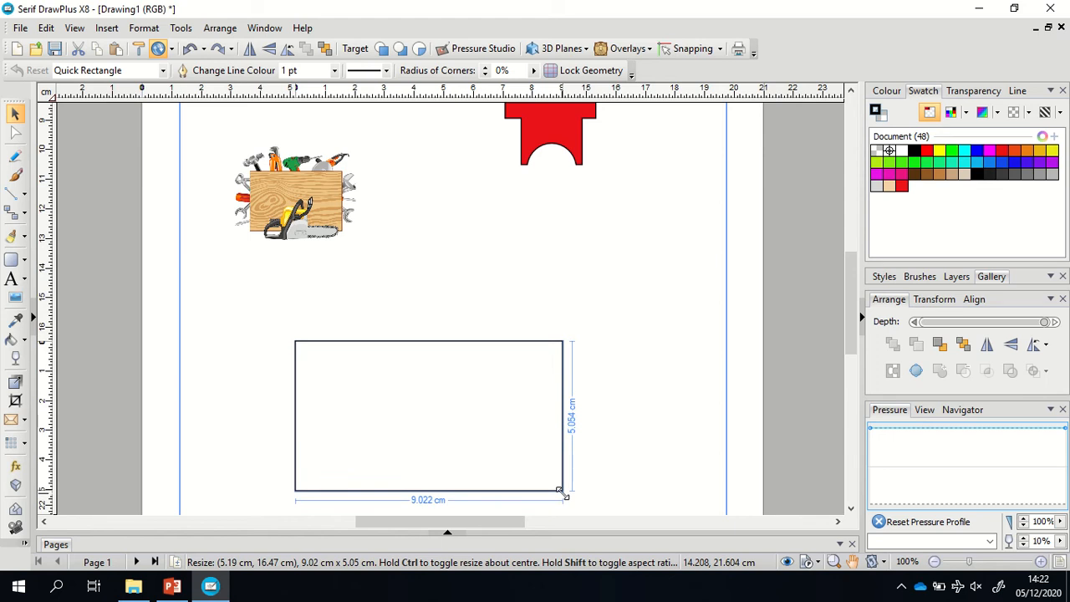
left_click_drag(561, 492, 562, 494)
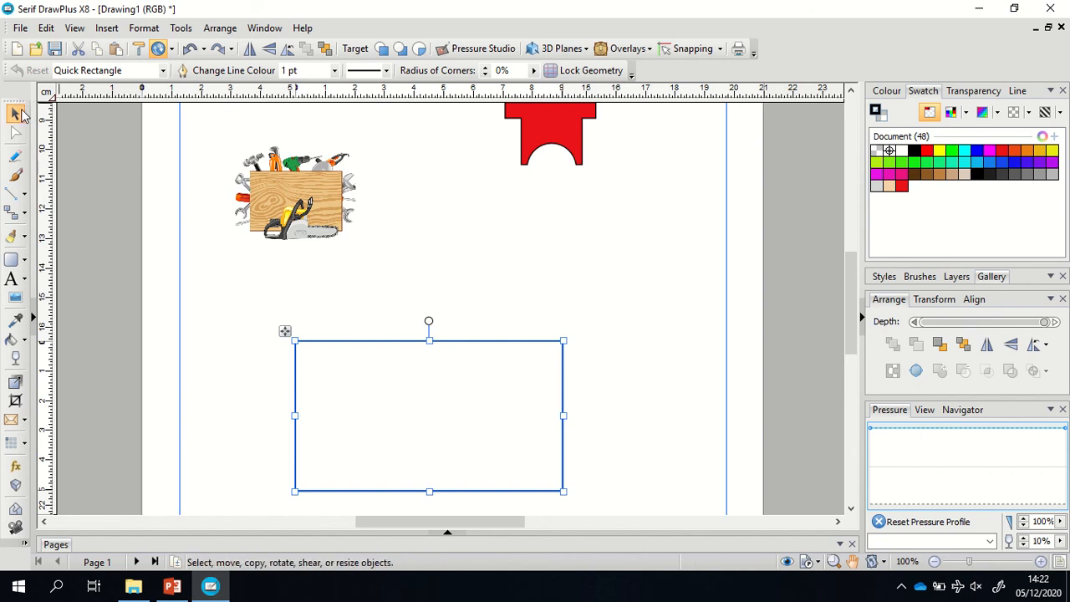
left_click(707, 276)
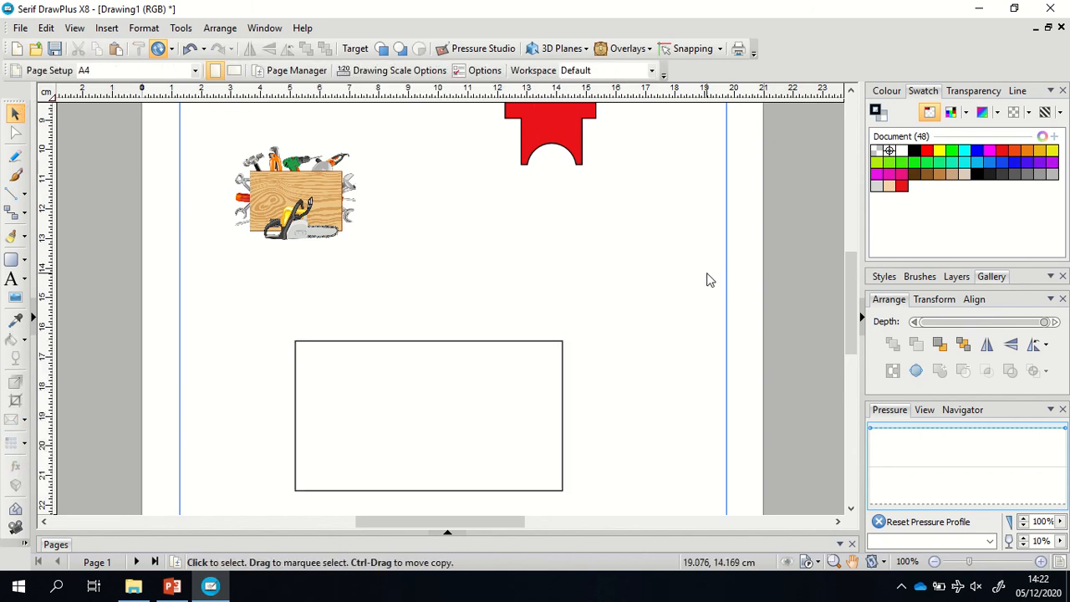
Apply the orange swatch as the card rectangle's fill.
mouse_move(851, 341)
left_mouse_down()
mouse_move(842, 257)
mouse_move(845, 321)
left_mouse_up()
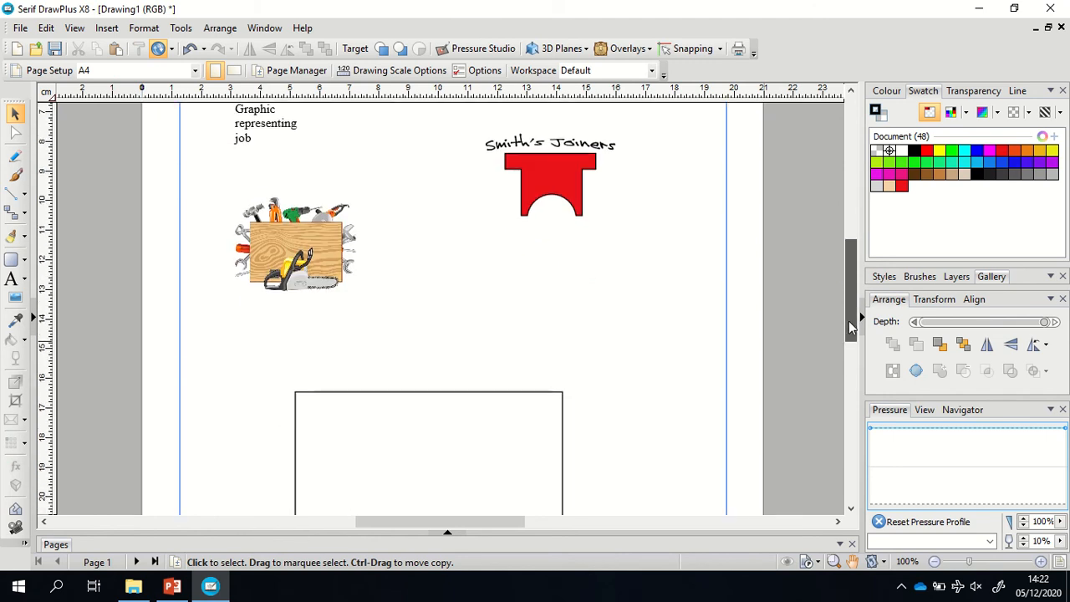
left_click(348, 392)
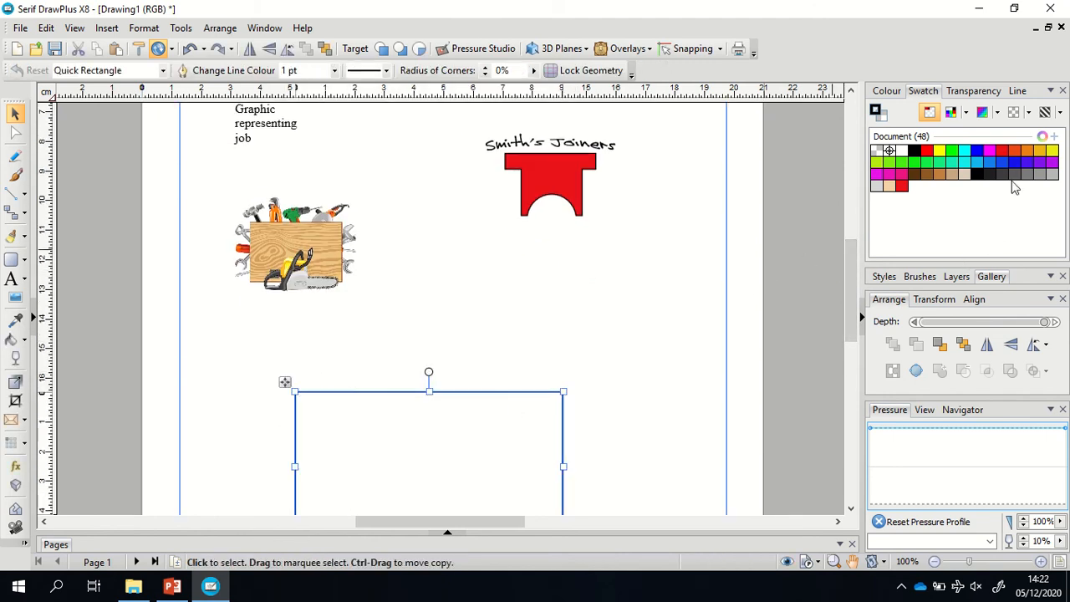
left_click(1027, 153)
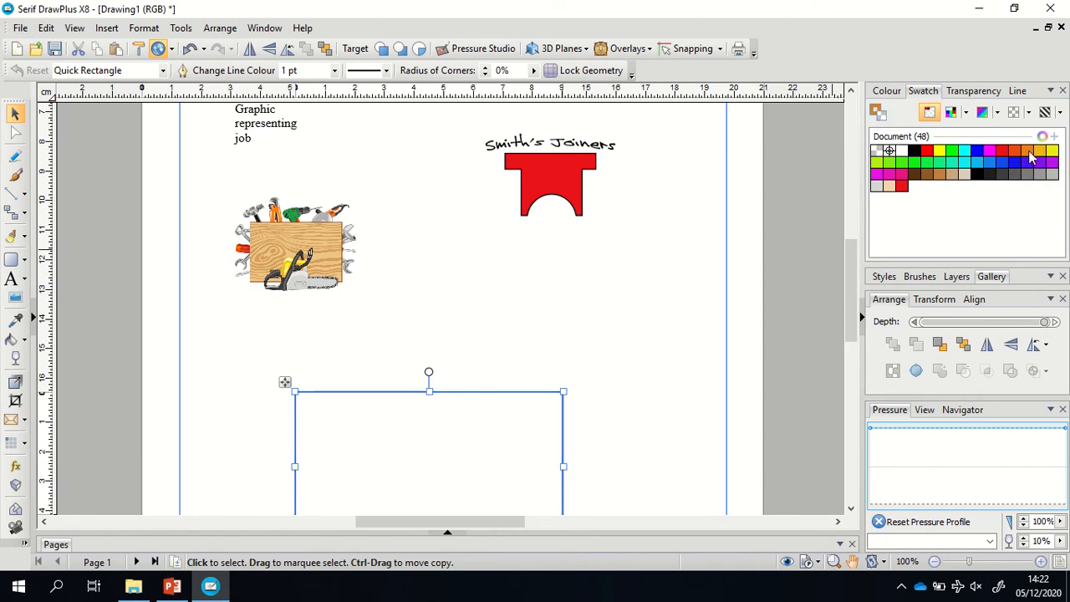
left_click(1027, 153)
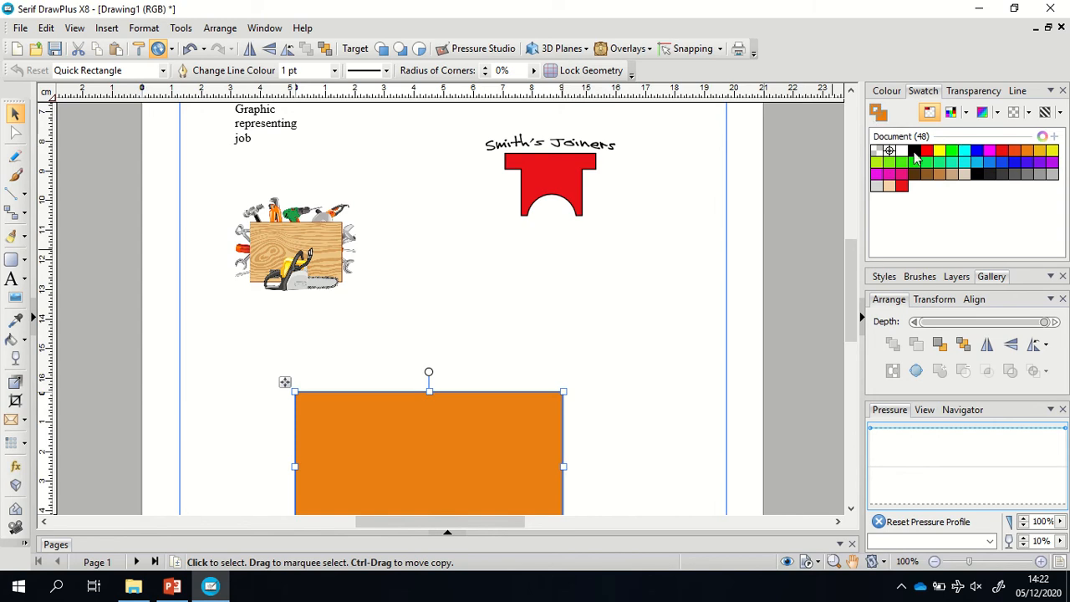
left_click(789, 270)
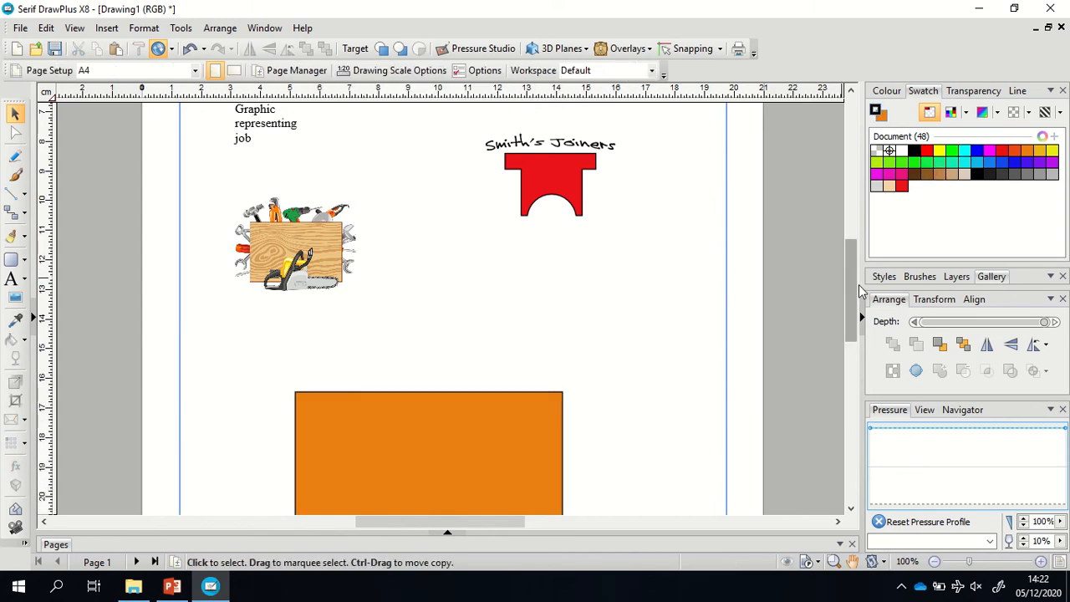
left_click_drag(850, 297, 848, 265)
Group the business name with the red shape into a single logo.
left_click(583, 295)
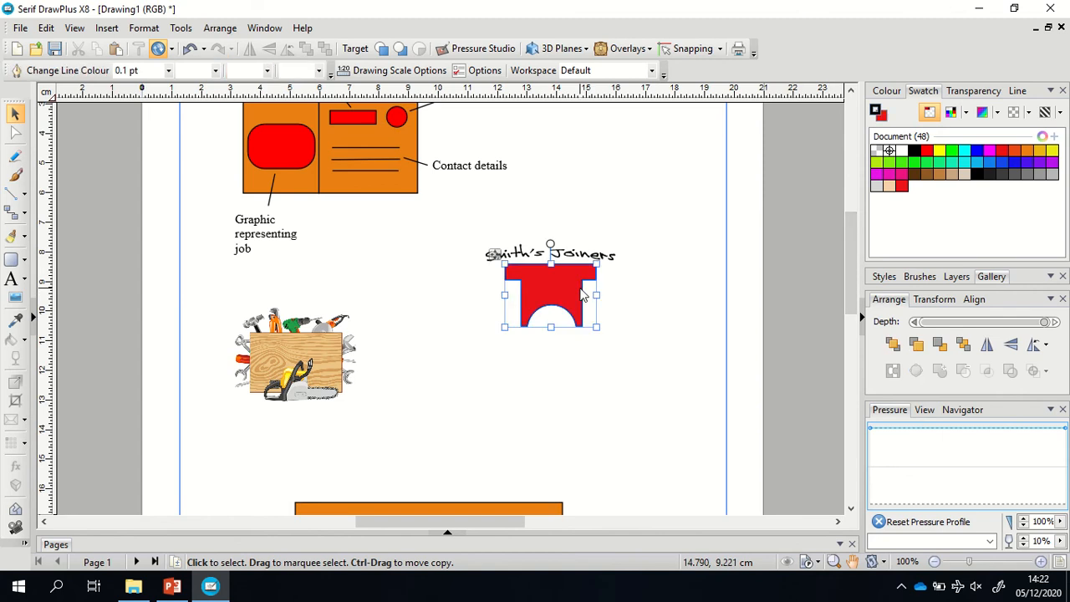
left_click(642, 348)
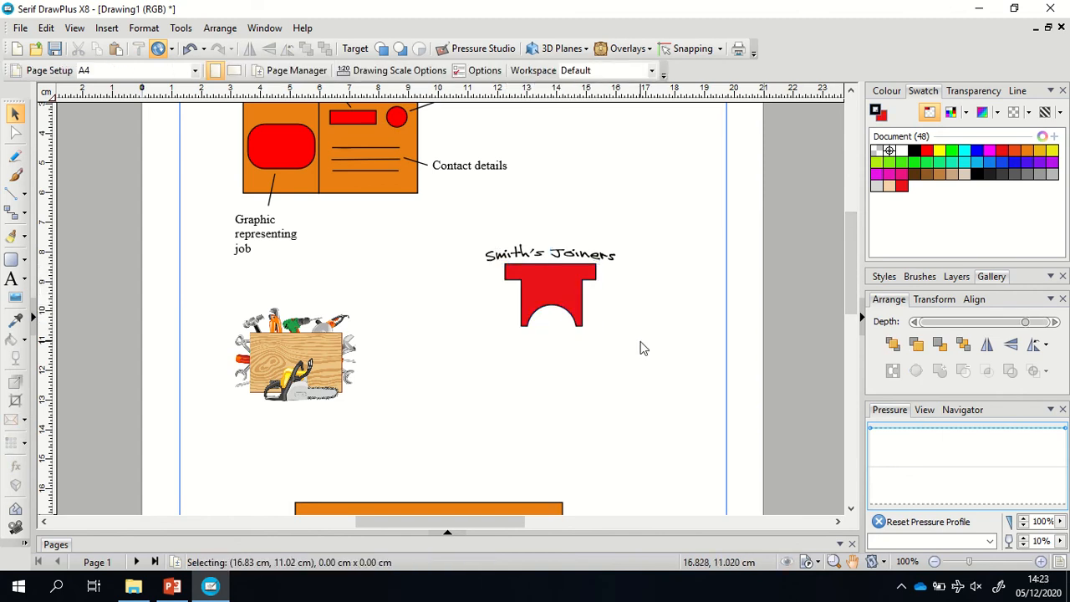
left_click_drag(466, 219, 679, 349)
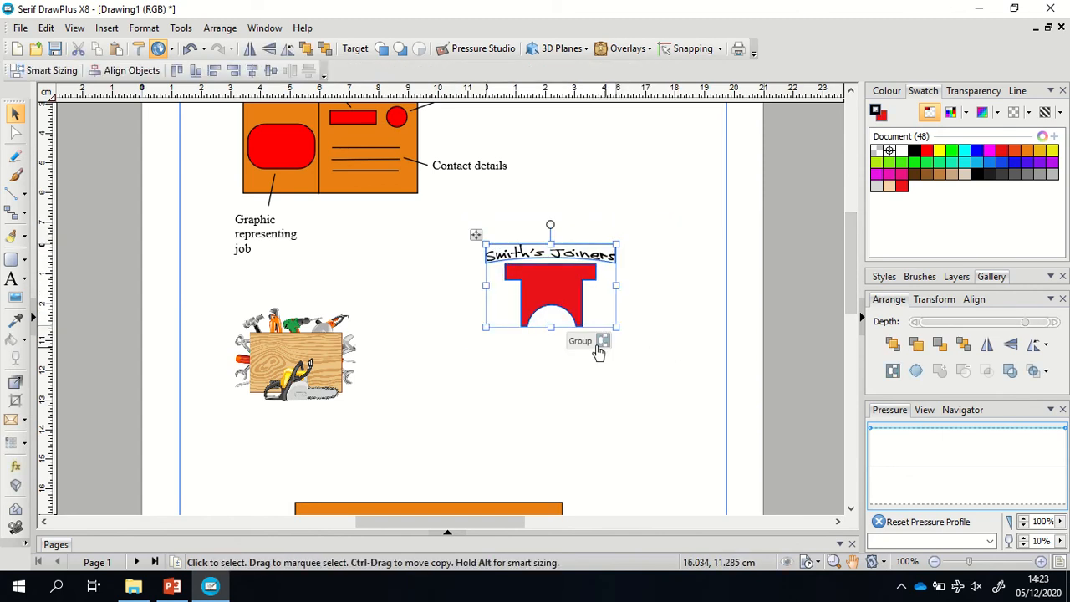
left_click(601, 342)
left_click(667, 352)
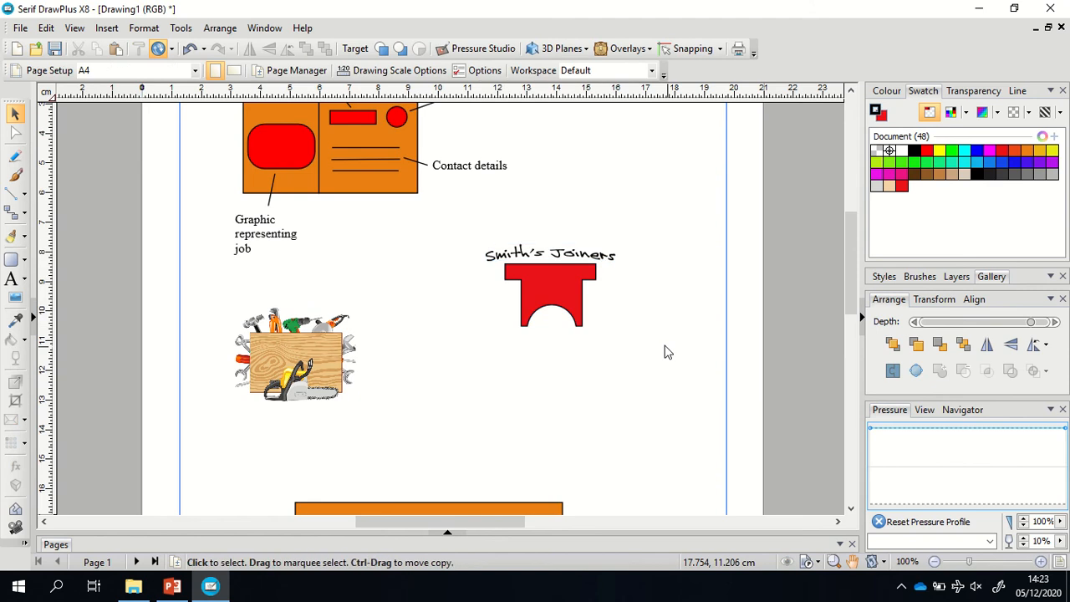
Shrink the logo group and move it onto the orange card's top right.
left_click(567, 311)
left_click_drag(620, 328, 535, 274)
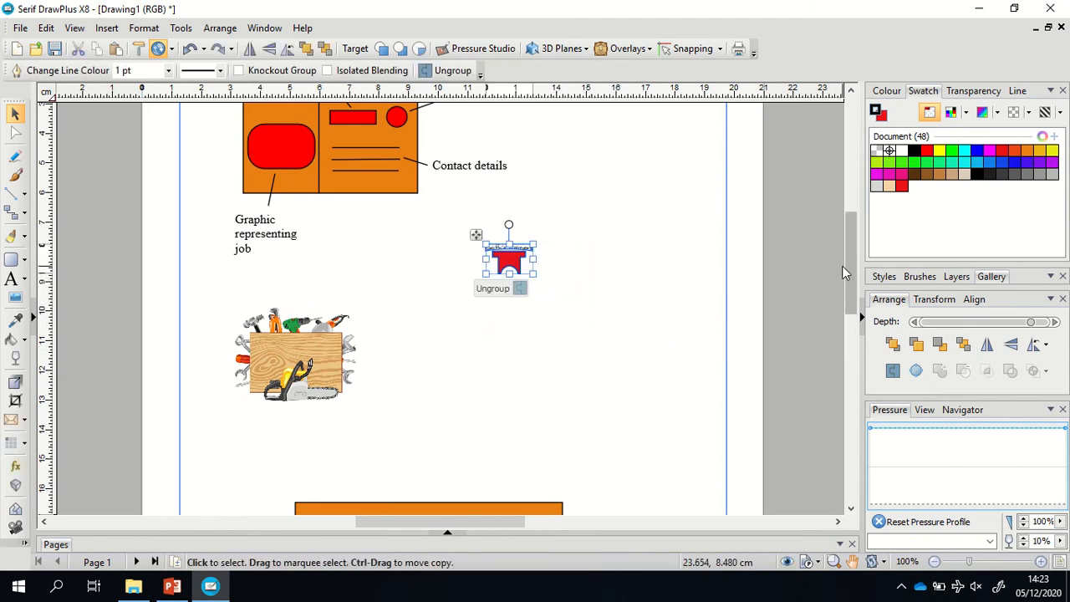
left_click_drag(849, 266, 853, 319)
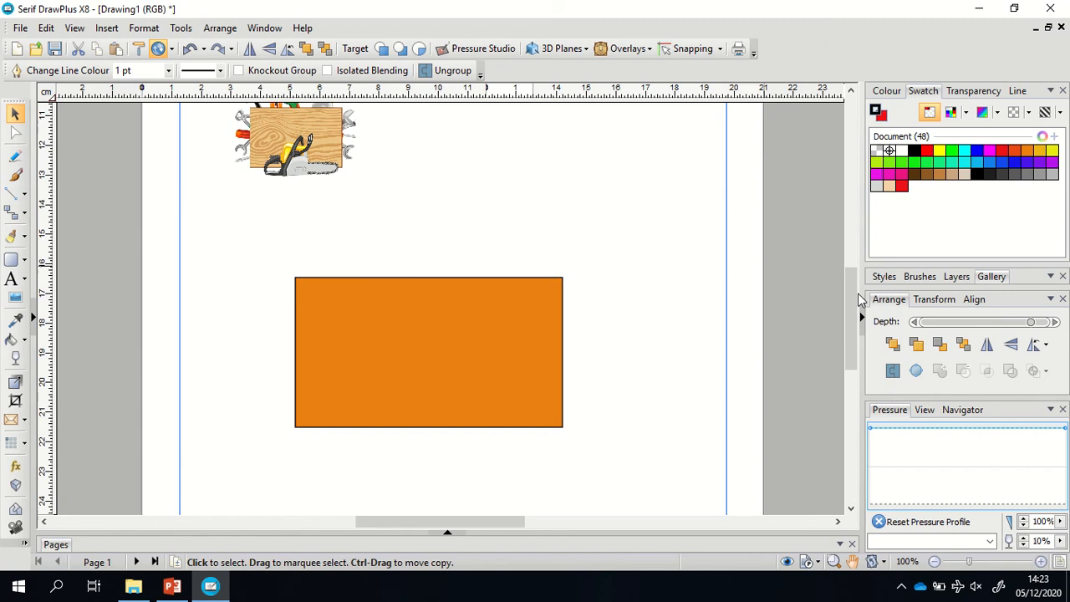
scroll(851, 317, "up", 2)
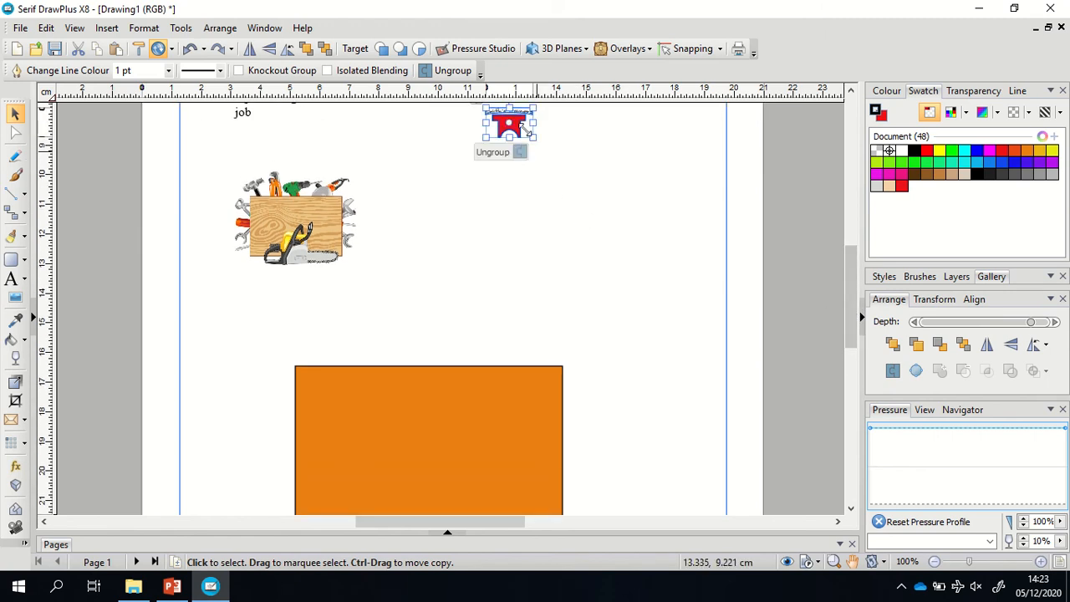
left_click_drag(525, 128, 521, 385)
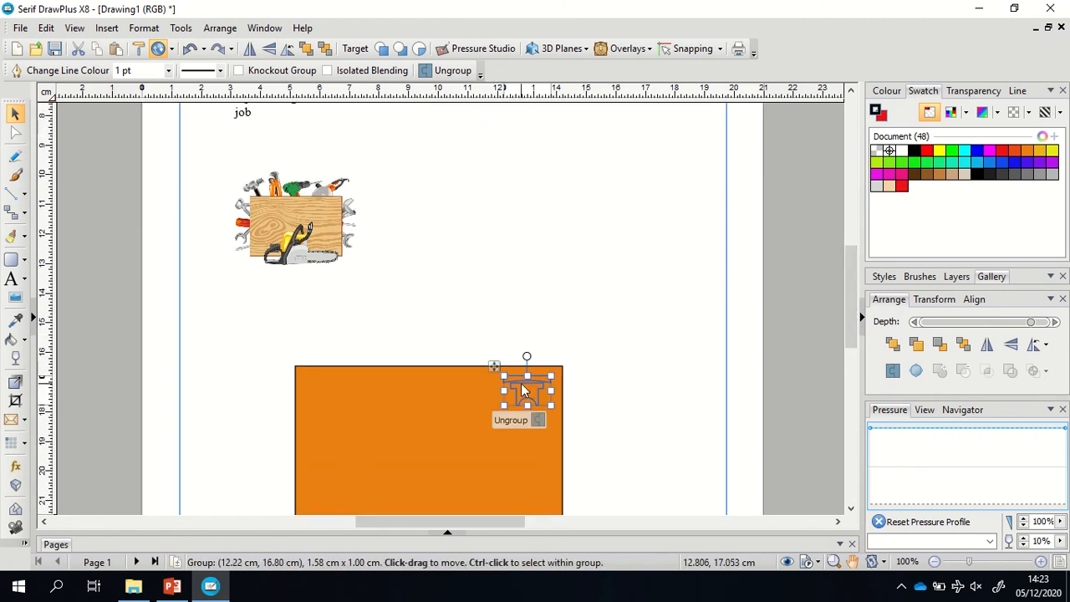
left_click(592, 306)
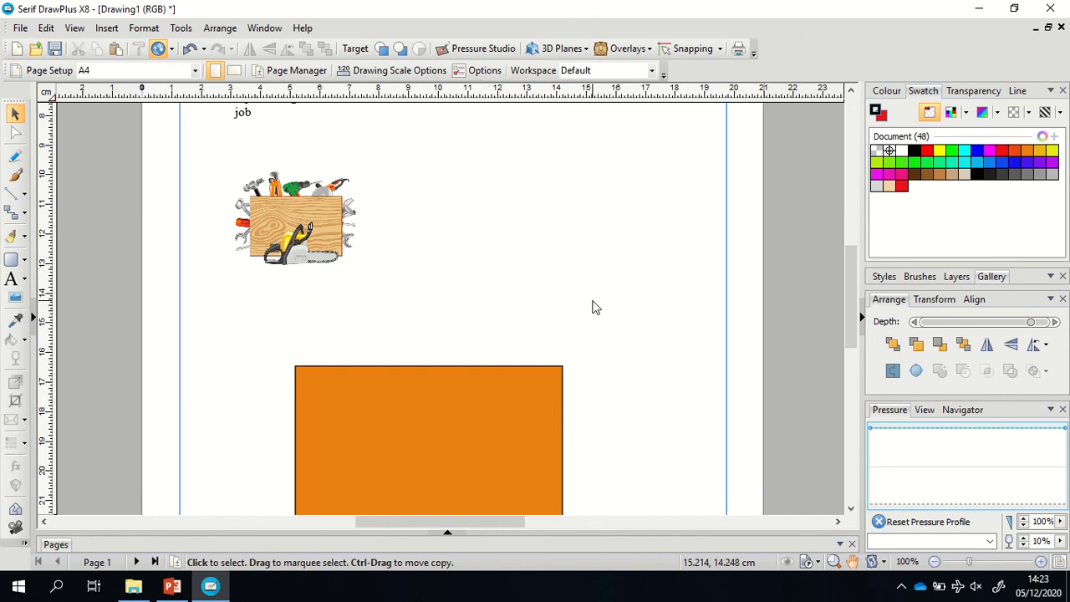
Send the orange rectangle to the back so the logo shows on top.
left_click(535, 396)
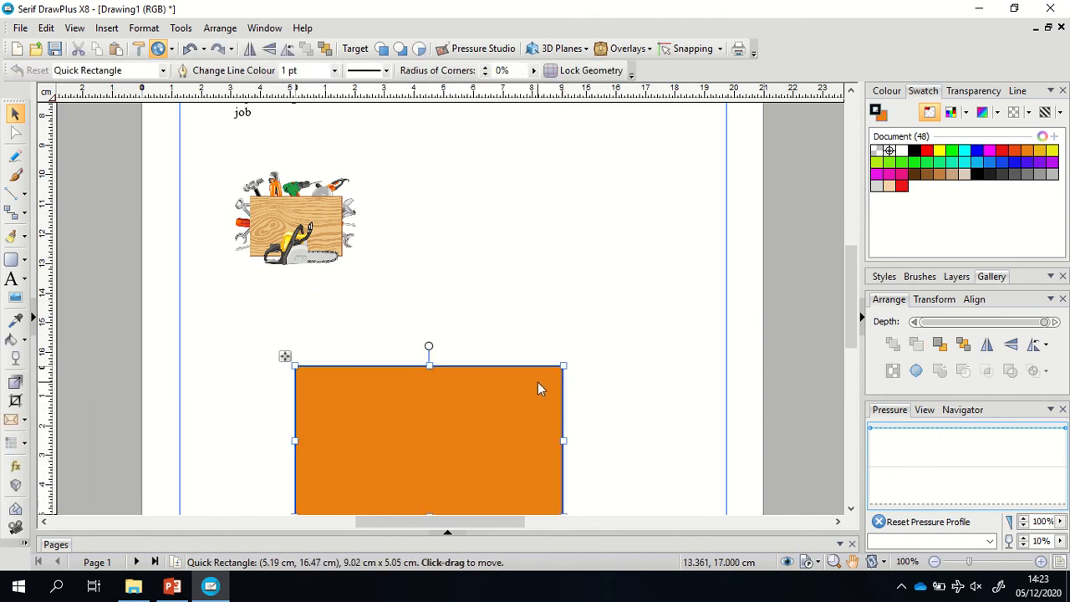
left_click(324, 47)
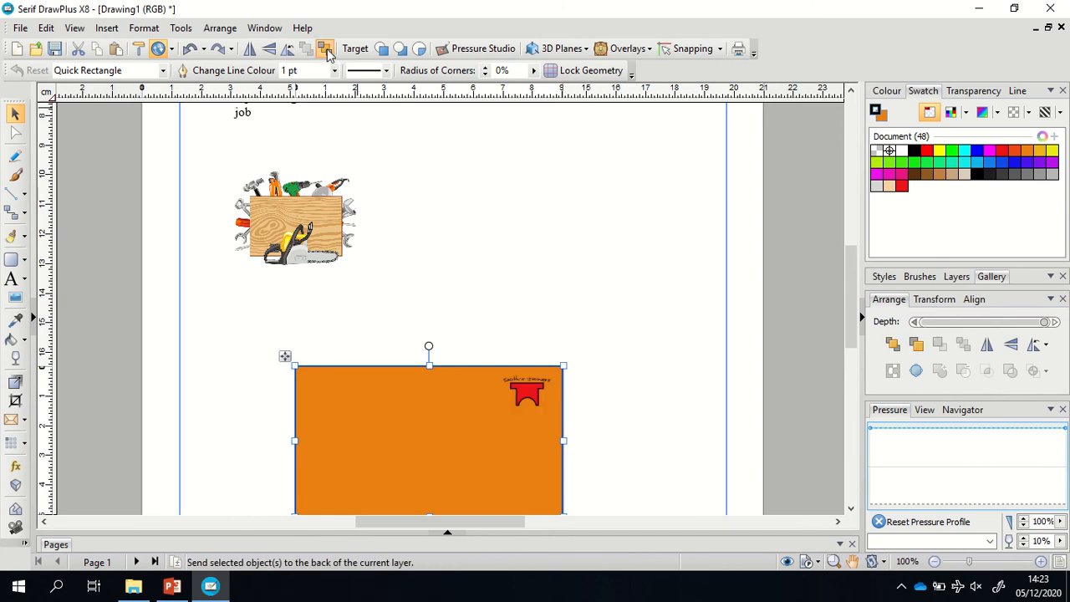
left_click(679, 363)
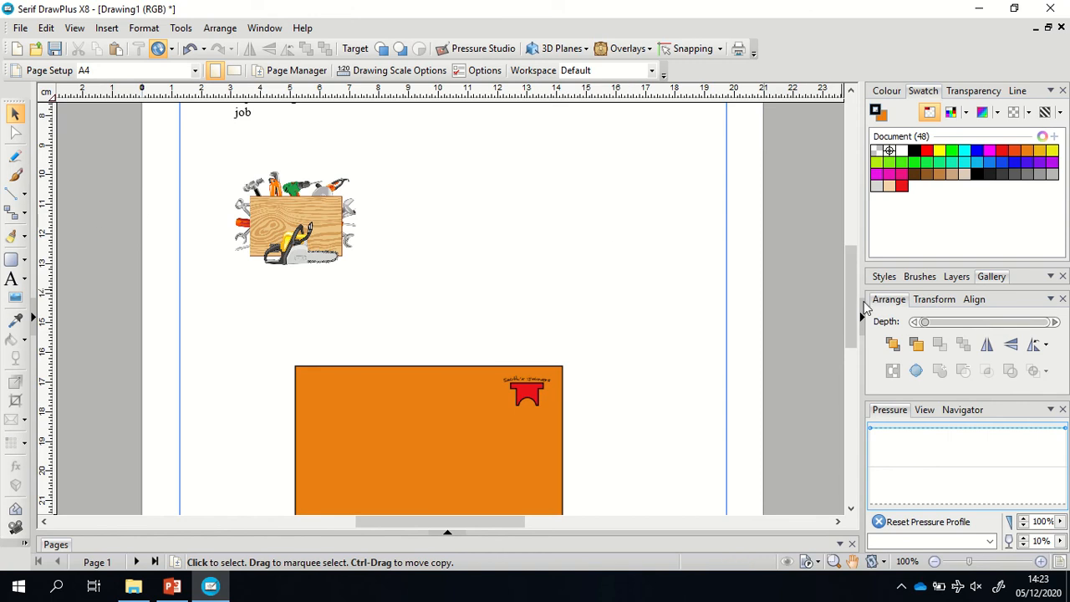
Draw a vertical straight line across the orange card, leaving a narrow left panel.
mouse_move(847, 306)
left_mouse_down()
mouse_move(836, 224)
mouse_move(843, 321)
left_mouse_up()
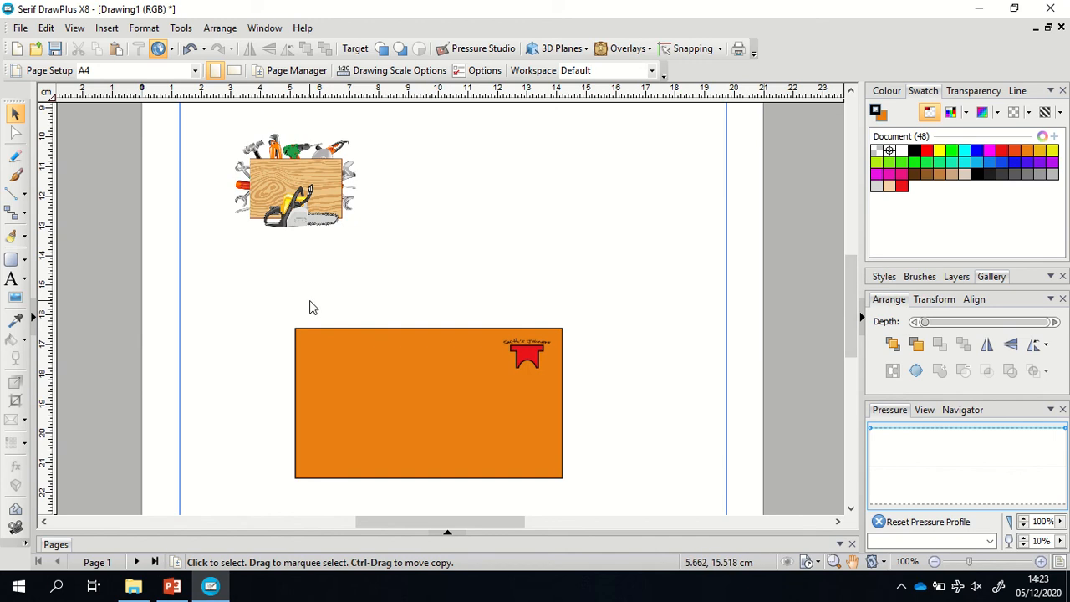
left_click(12, 194)
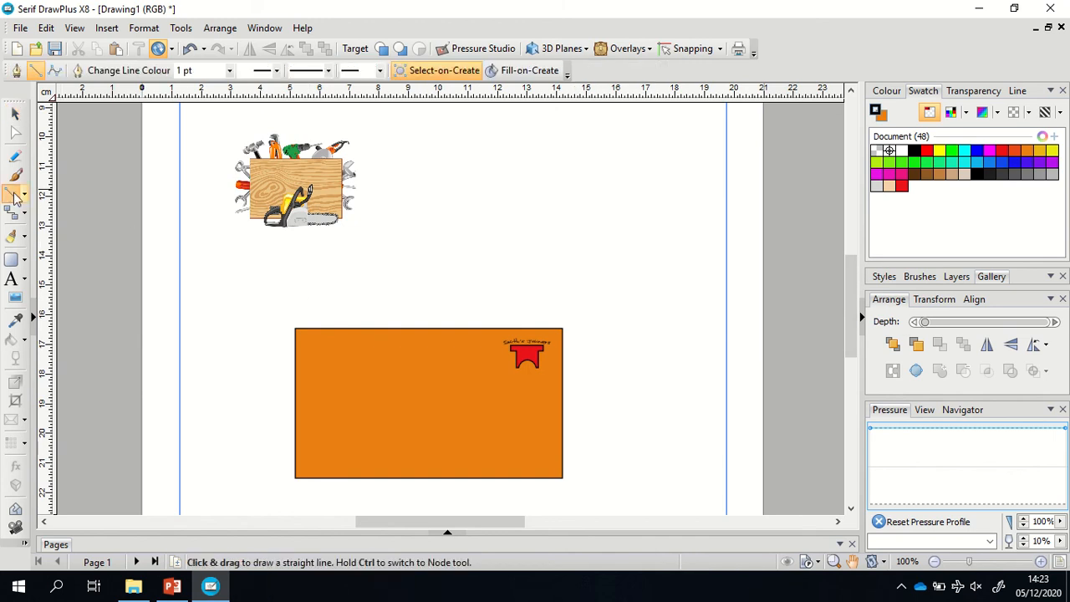
left_click_drag(410, 329, 410, 480)
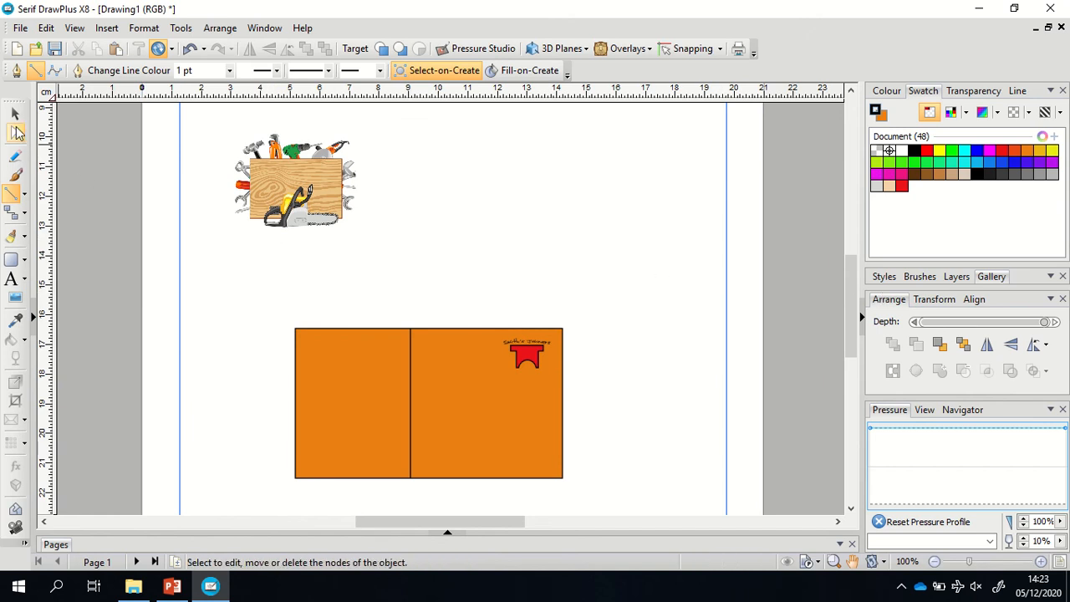
left_click(14, 115)
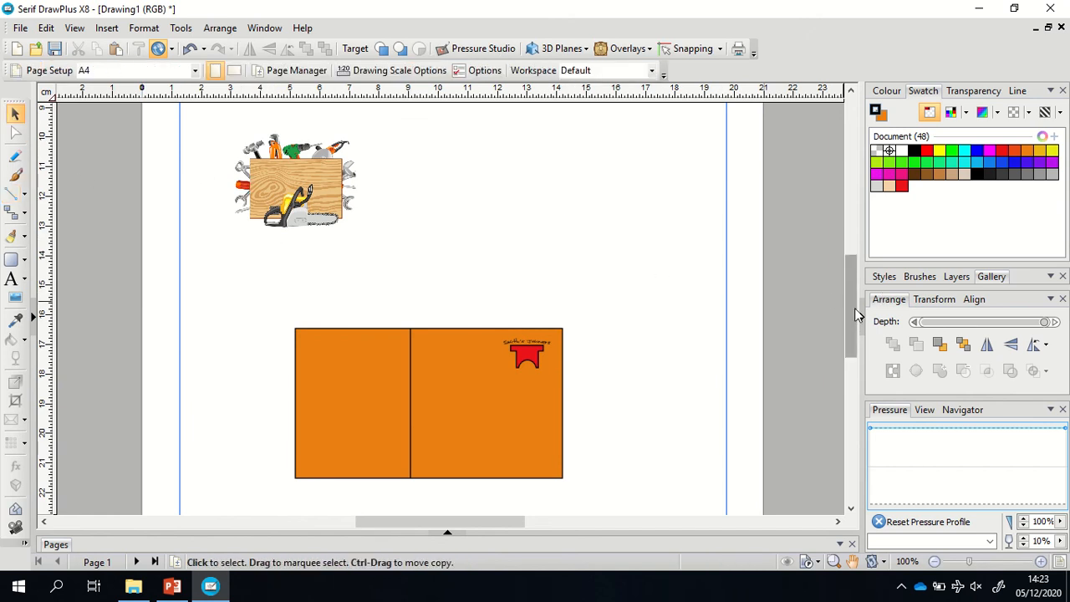
mouse_move(859, 322)
left_mouse_down()
mouse_move(833, 257)
mouse_move(852, 316)
mouse_move(869, 330)
mouse_move(861, 310)
left_mouse_up()
Shrink the toolbox image and place it on the card's narrow left panel.
left_click(330, 202)
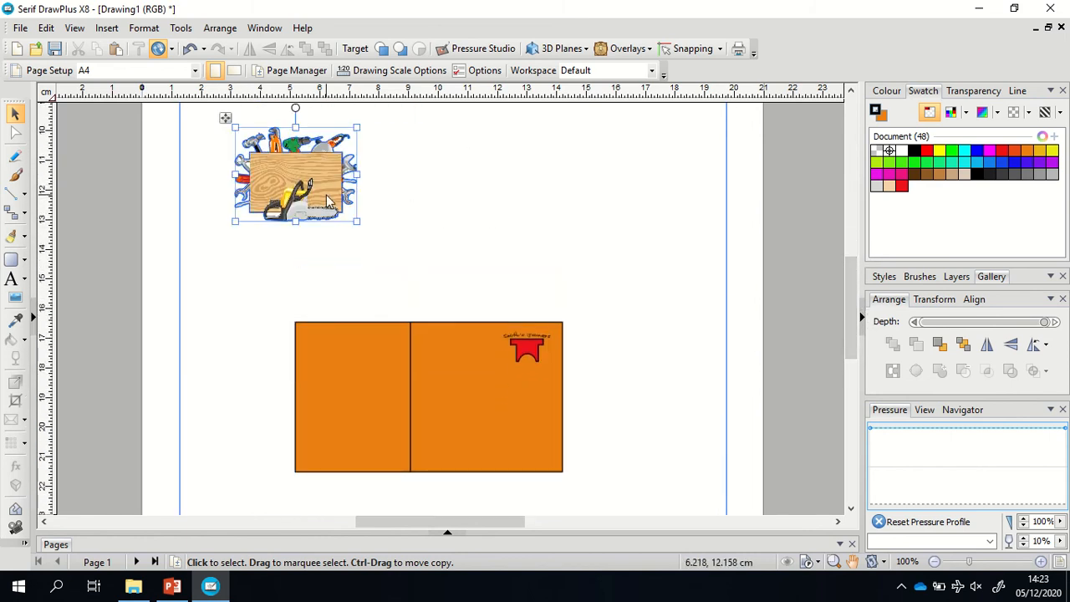
left_click_drag(359, 222, 328, 217)
left_click_drag(286, 183, 359, 415)
left_click(410, 217)
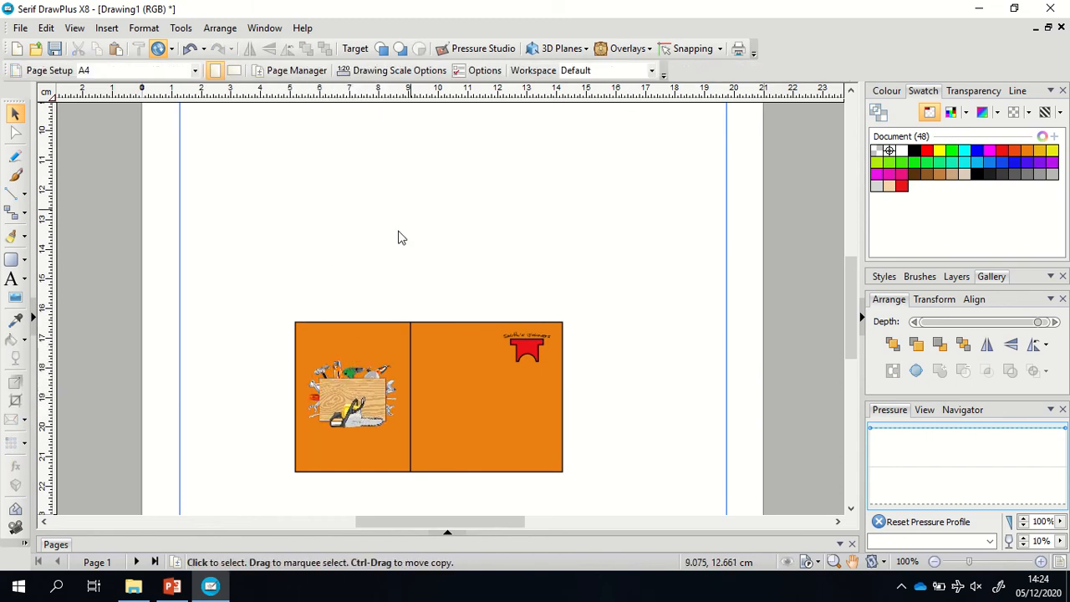
left_click(351, 401)
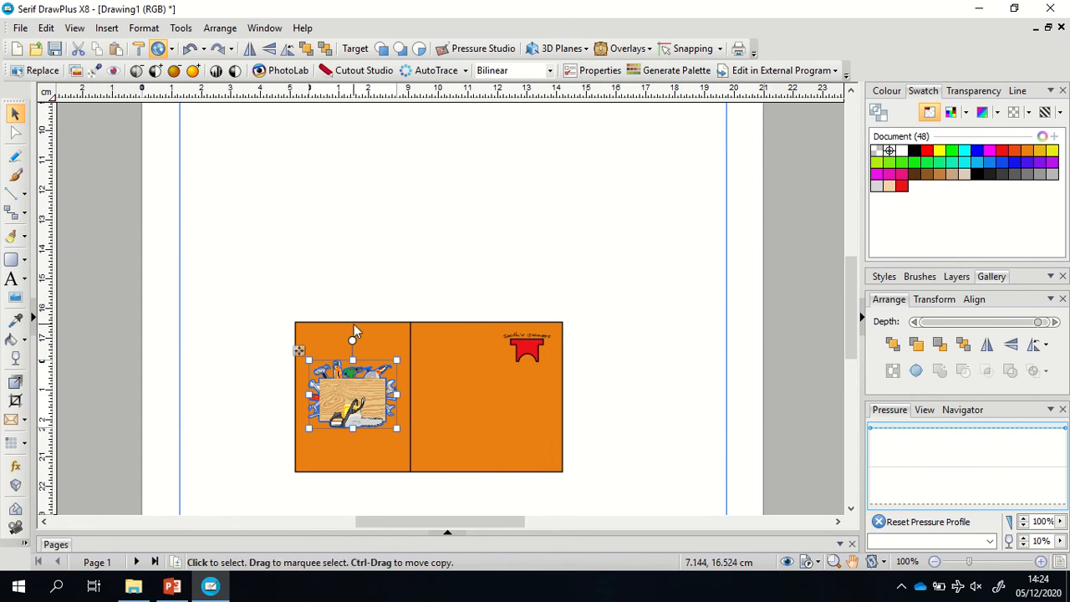
left_click(353, 324)
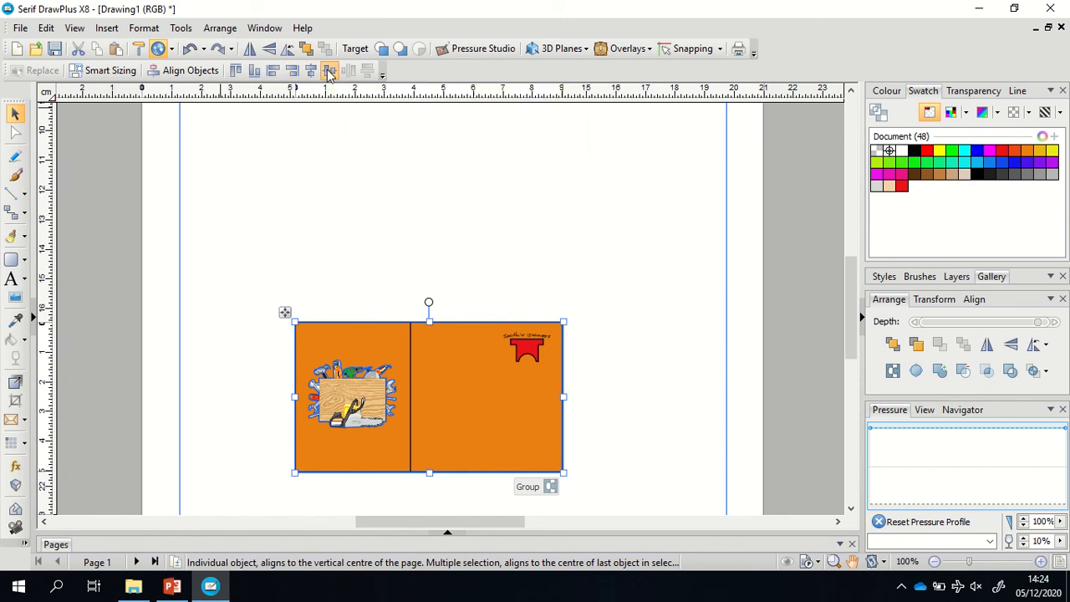
left_click(656, 273)
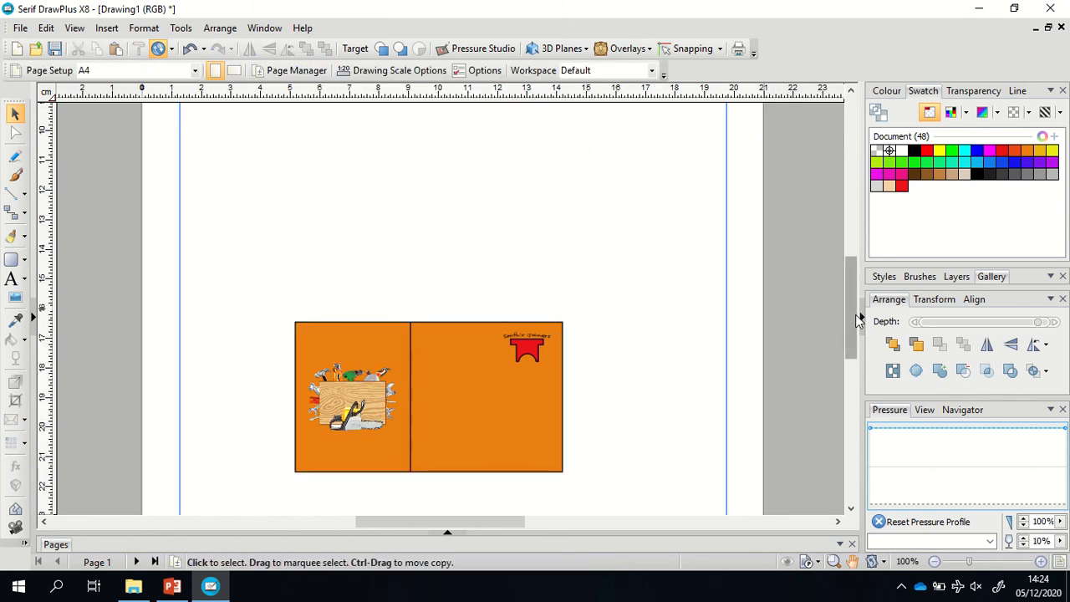
left_click_drag(856, 324, 839, 338)
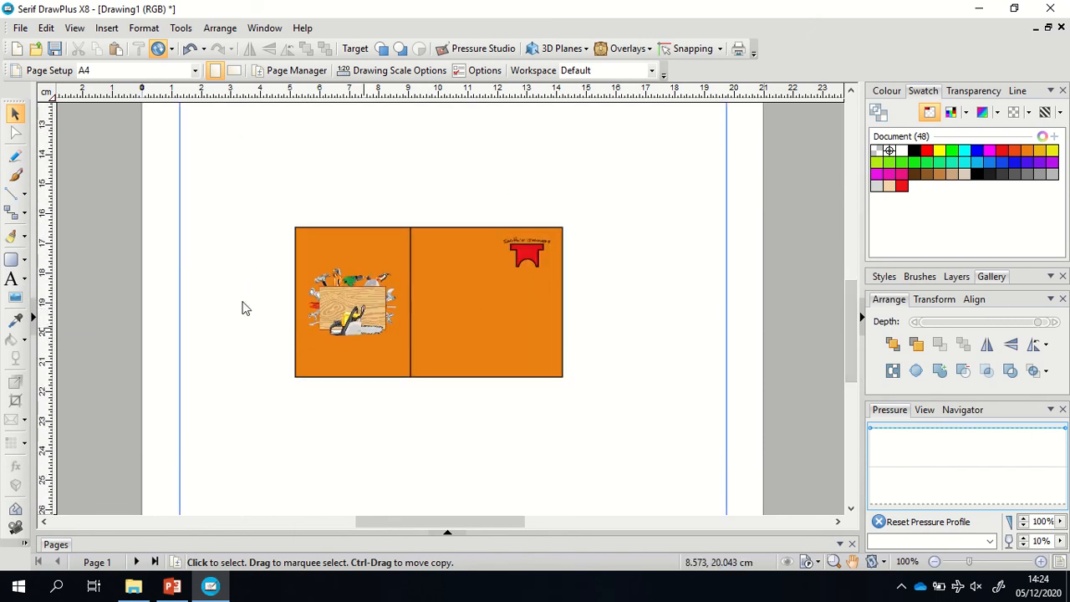
left_click(24, 285)
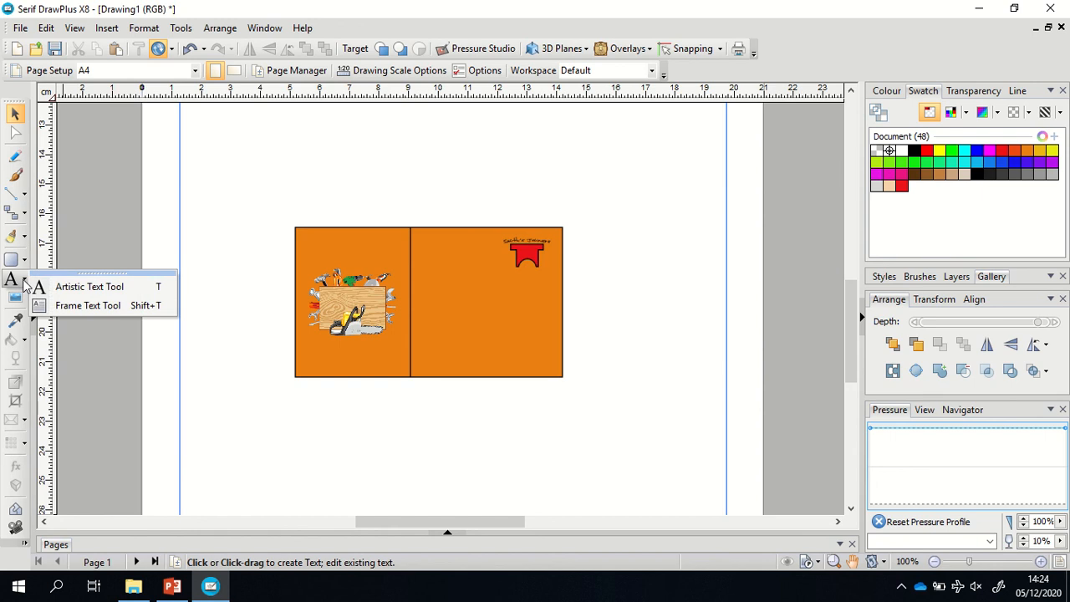
Add artistic text with the owner's name and 'Joiner', placed above the card's right side.
left_click(71, 287)
left_click_drag(482, 424, 523, 444)
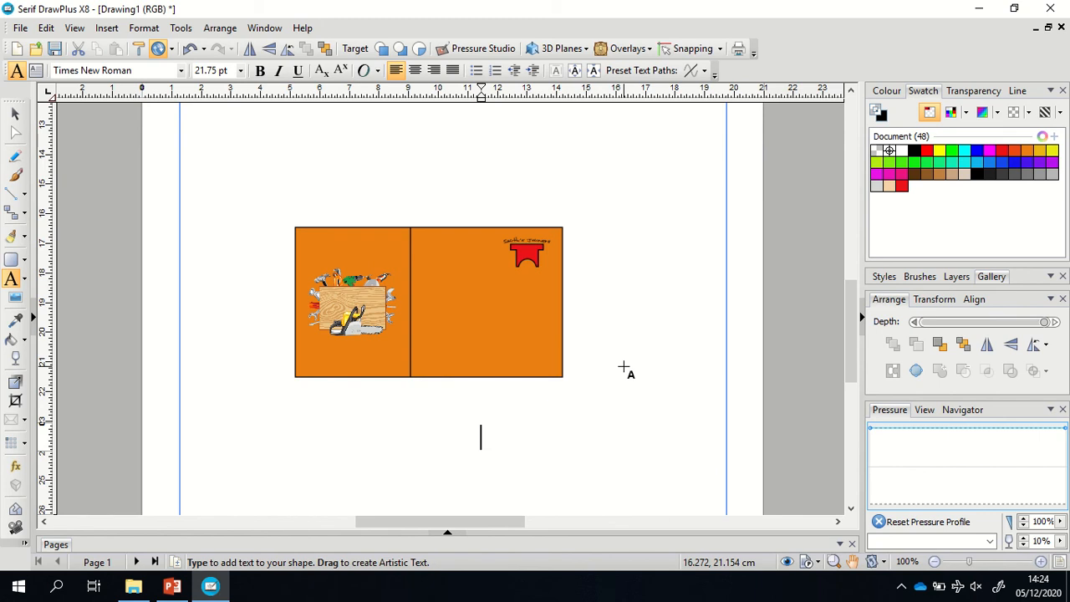
type("Jo")
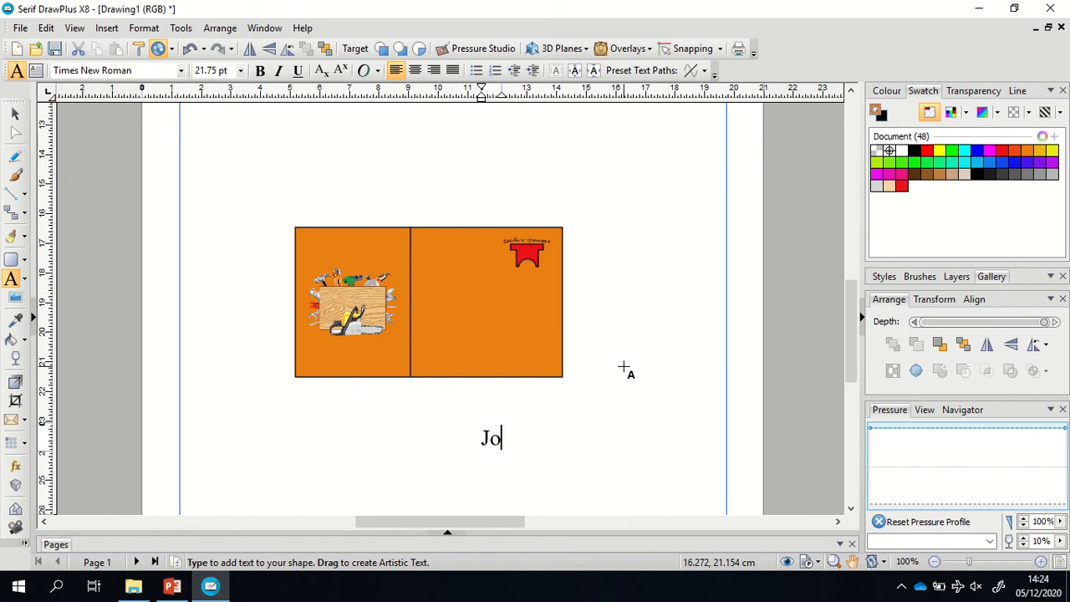
type("hn Smoth")
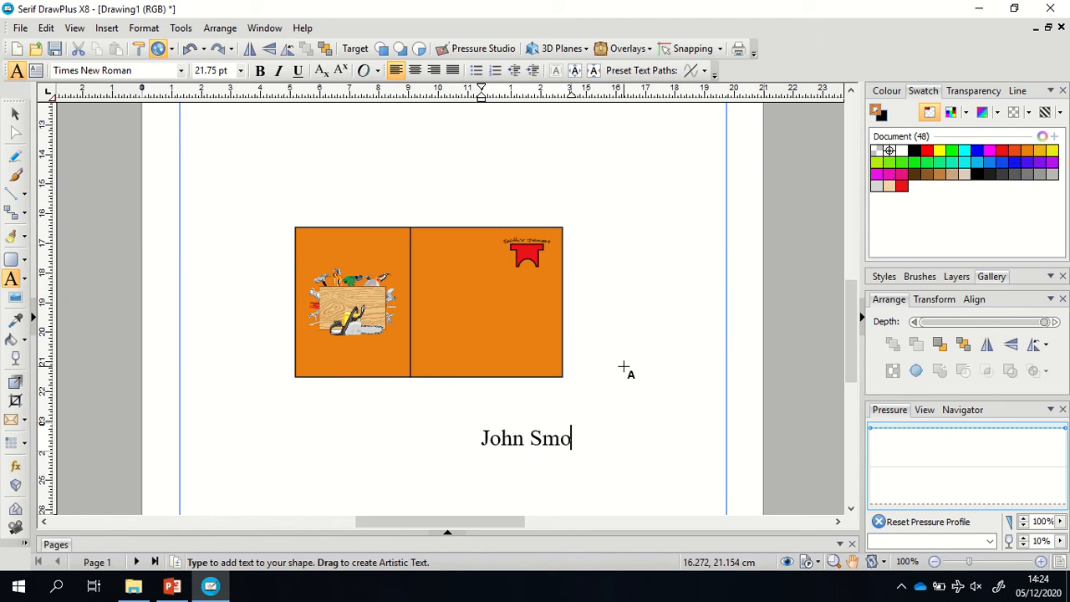
key("BackSpace")
key("BackSpace")
key("BackSpace")
type("ith Joiner")
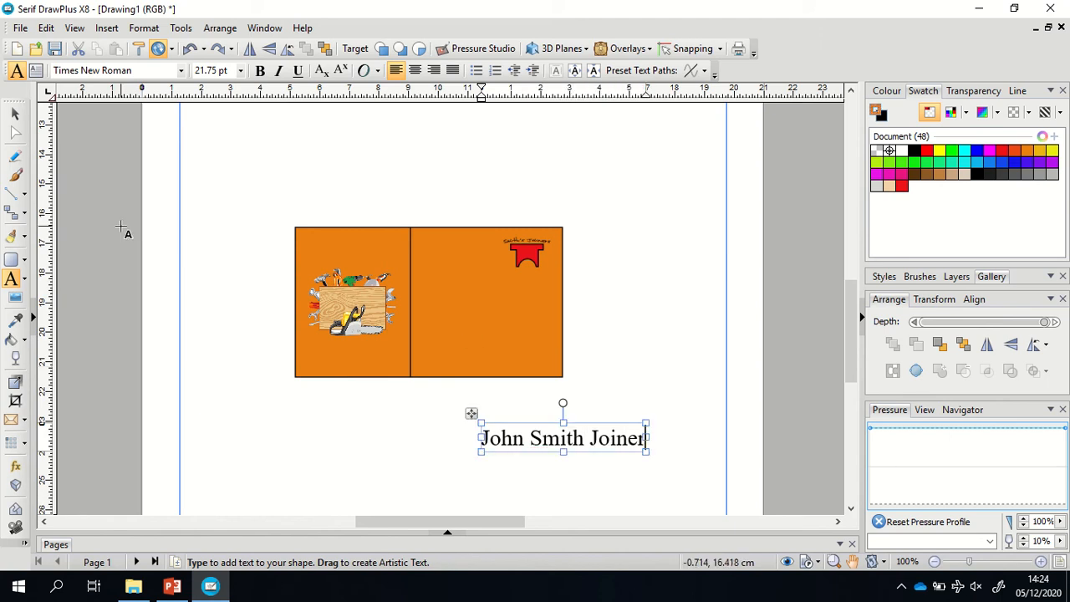
left_click(15, 114)
left_click_drag(564, 435, 631, 178)
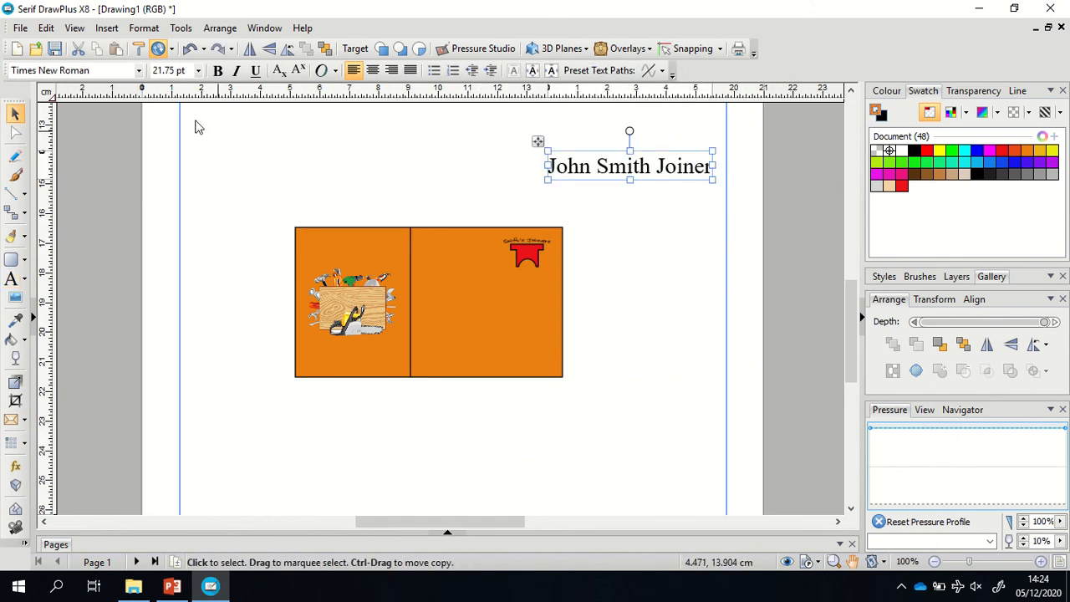
Apply the Basic Sans Heavy SF font to the name text.
left_click(139, 71)
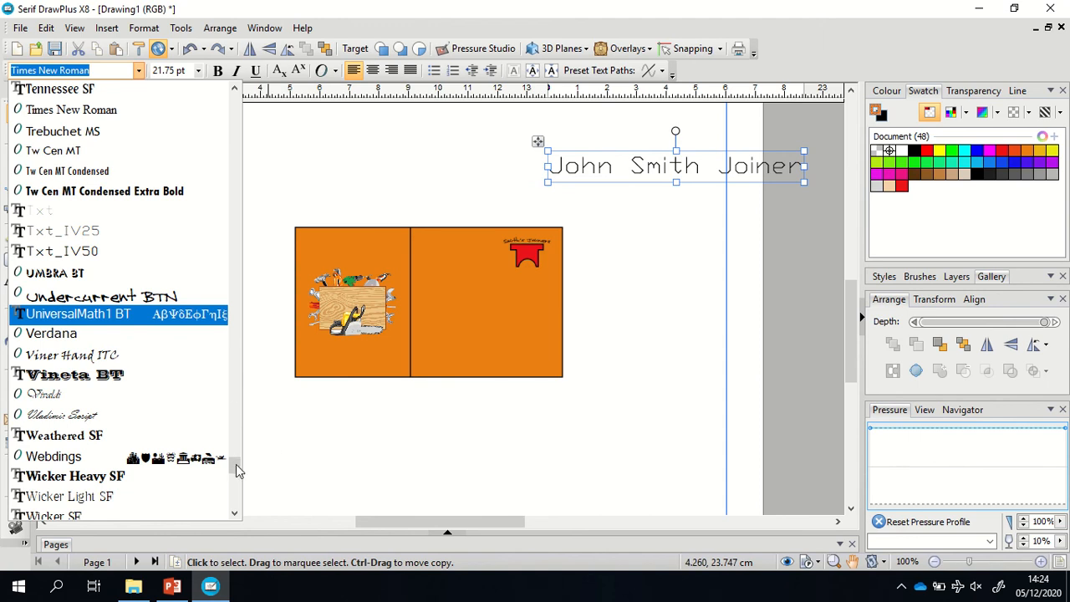
left_click_drag(236, 470, 234, 141)
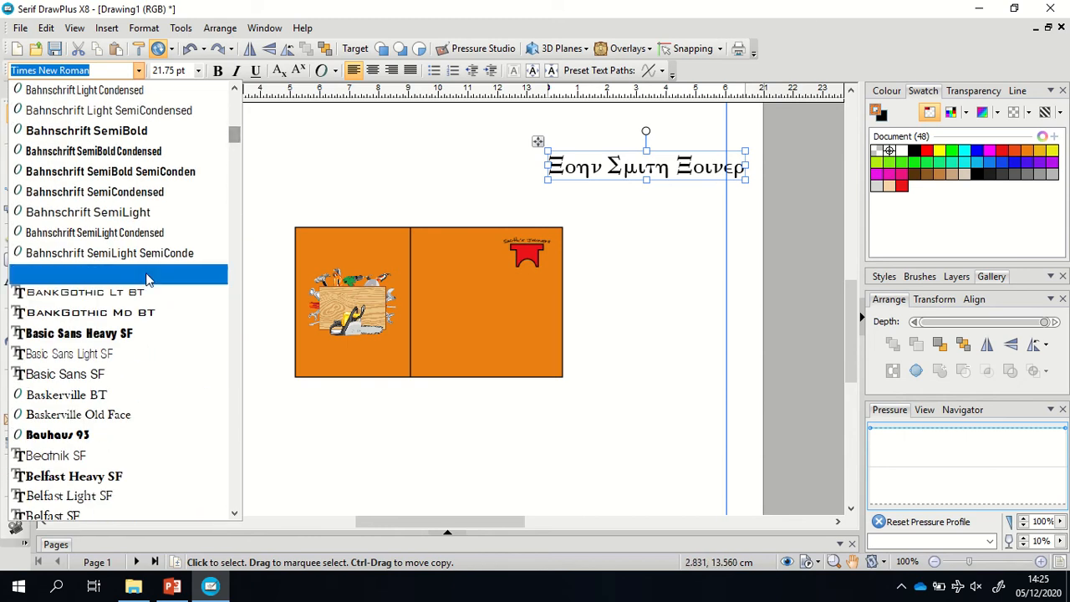
left_click(125, 335)
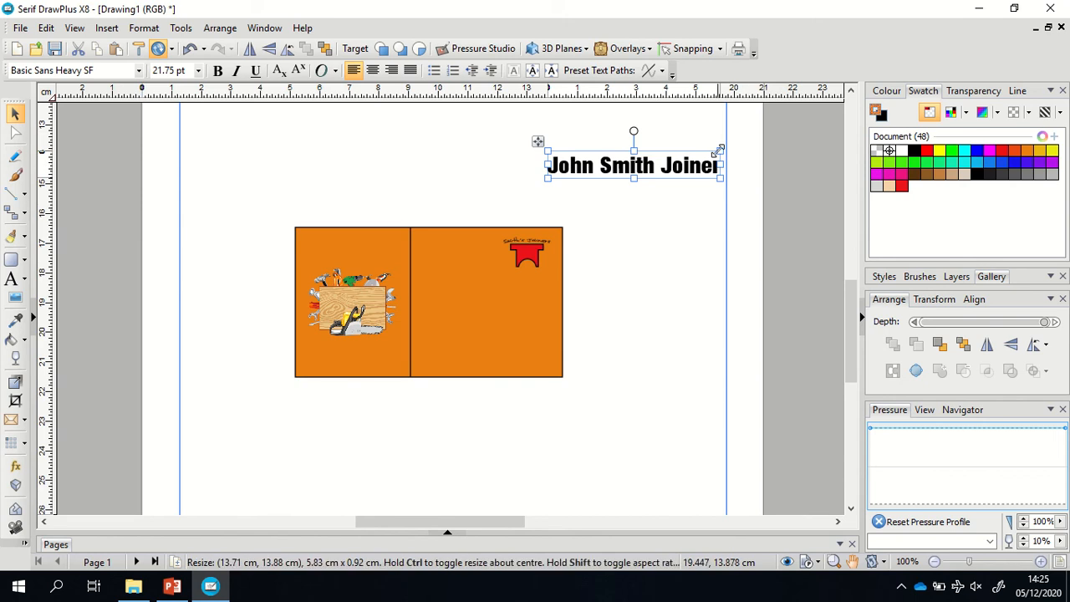
Shrink the name text and position it on the card's right panel beside the logo.
left_click_drag(719, 149, 650, 162)
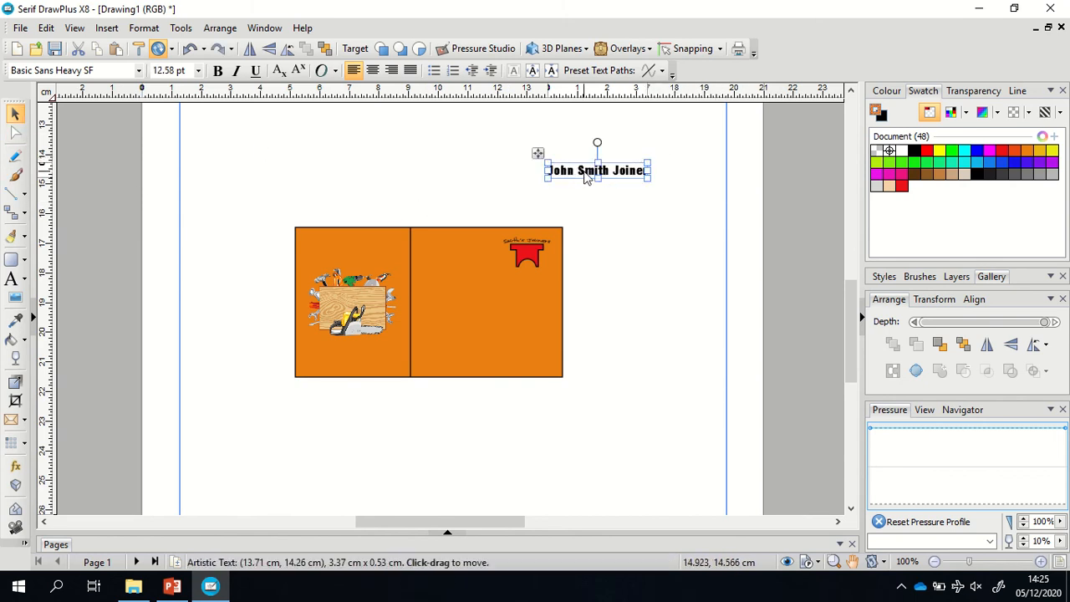
left_click_drag(587, 176, 455, 262)
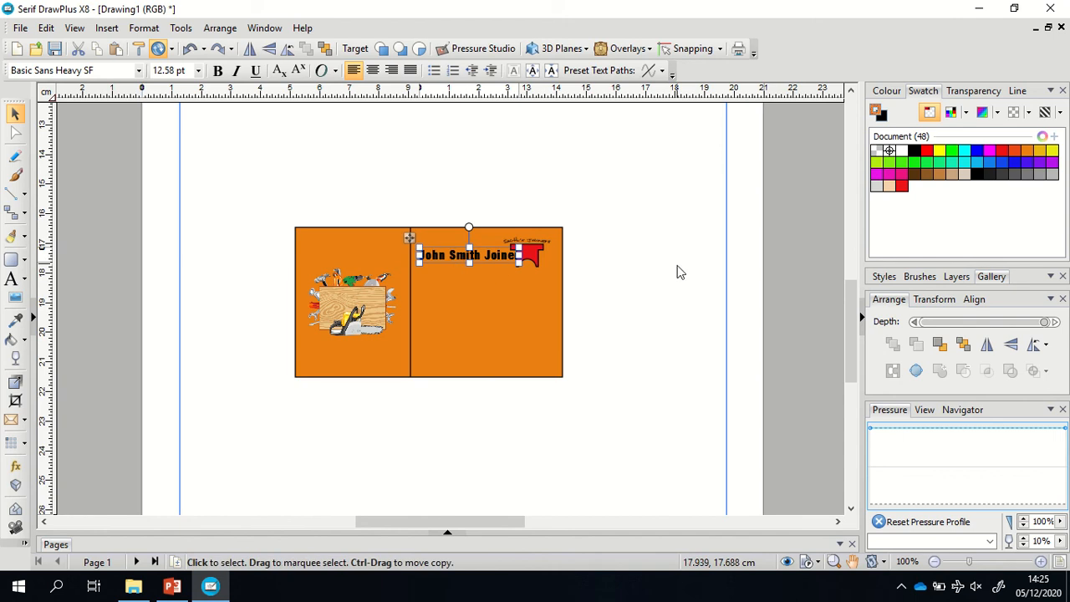
left_click(1040, 560)
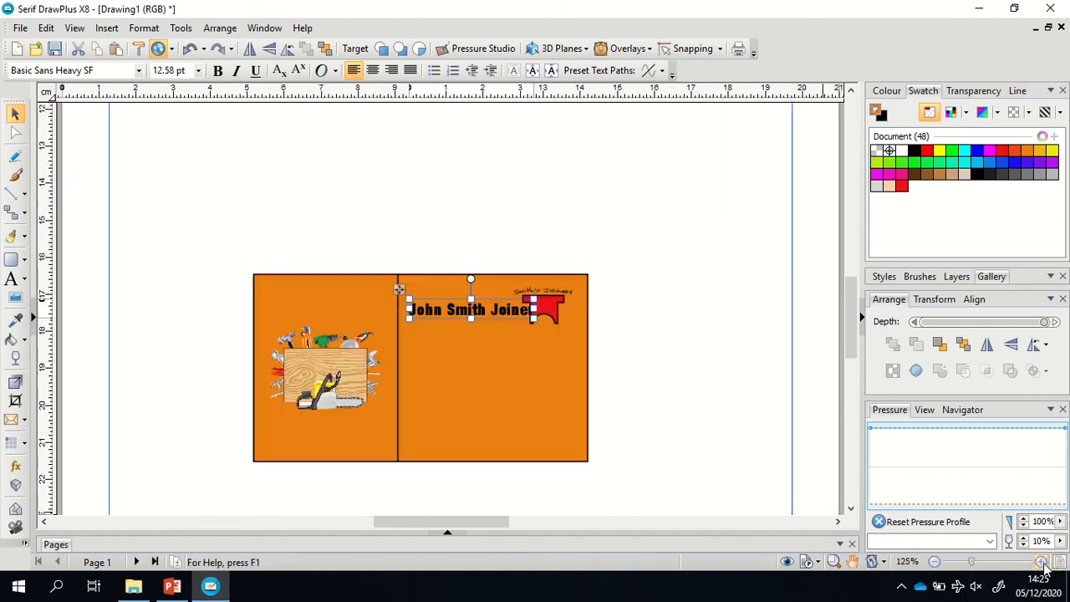
left_click(1041, 561)
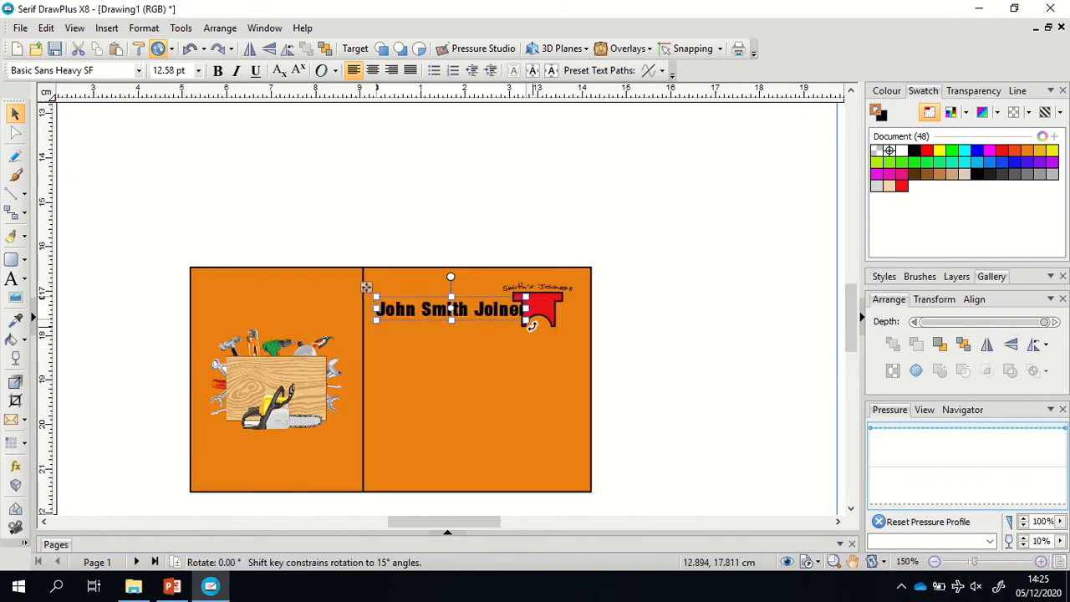
left_click_drag(525, 320, 484, 309)
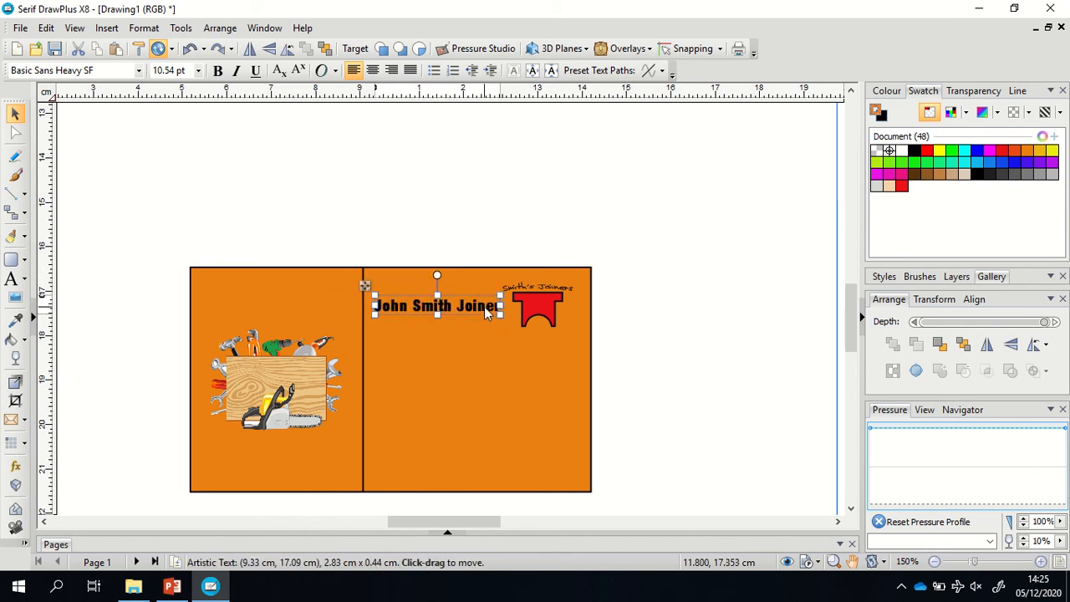
left_click(758, 164)
mouse_move(854, 318)
left_mouse_down()
mouse_move(827, 226)
mouse_move(836, 333)
left_mouse_up()
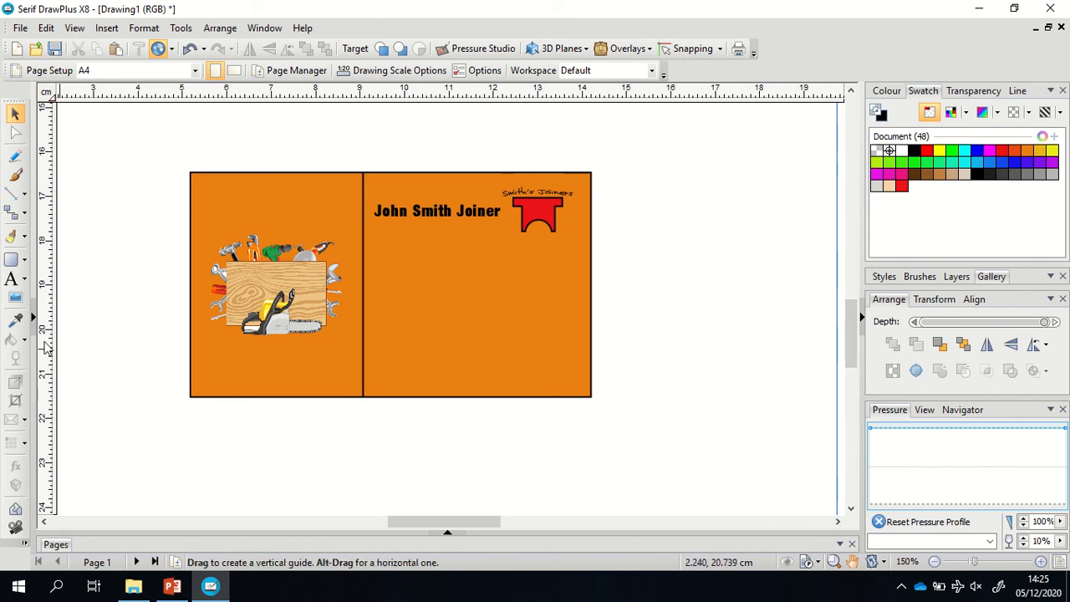
Create a 10 pt text frame to the right of the card.
left_click(24, 282)
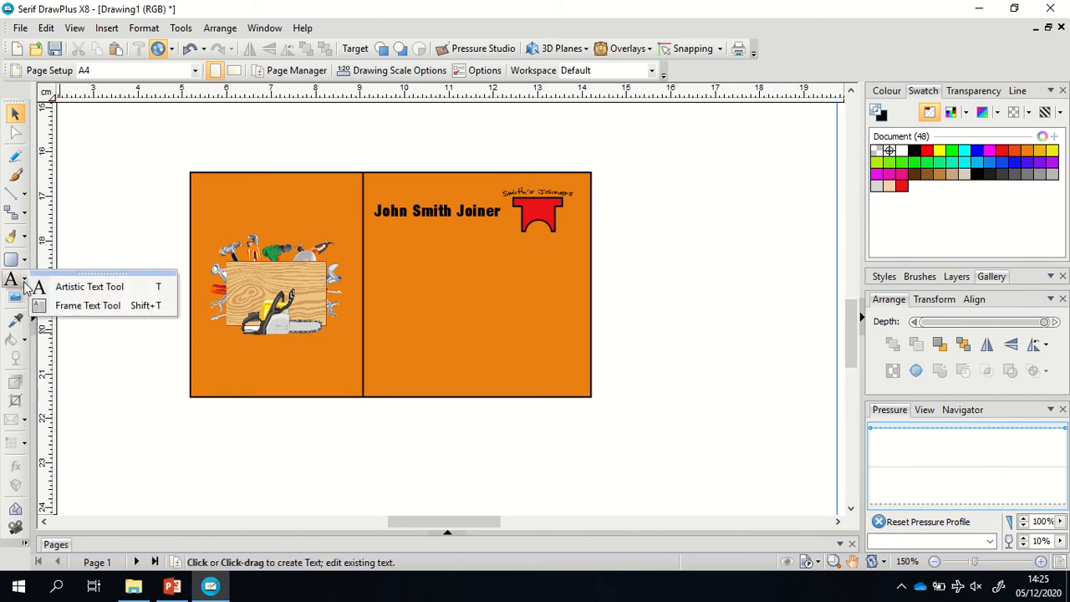
left_click(79, 307)
left_click_drag(640, 267, 812, 388)
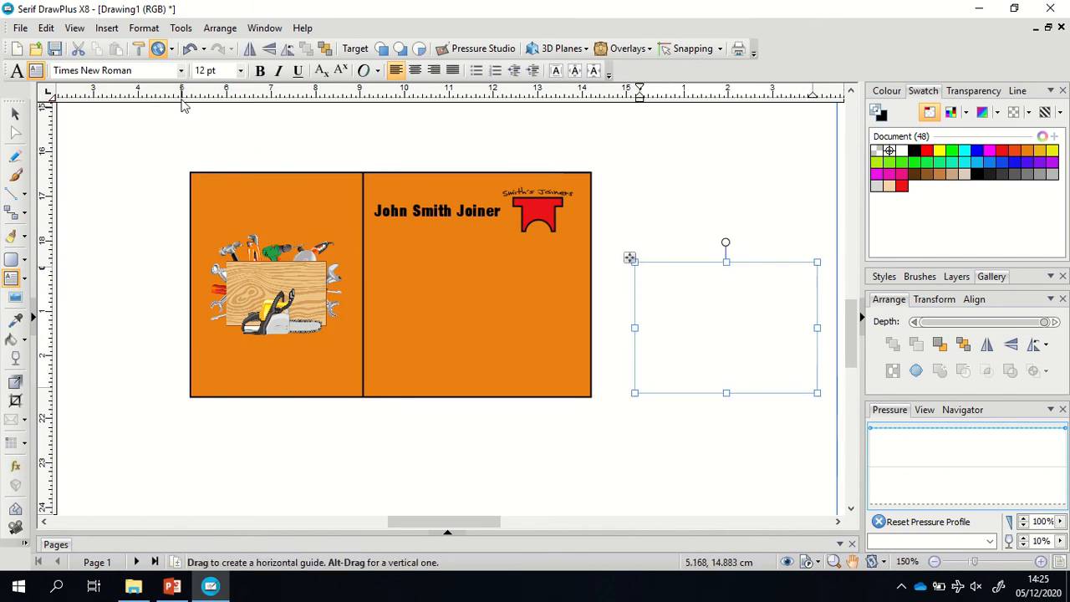
left_click(240, 71)
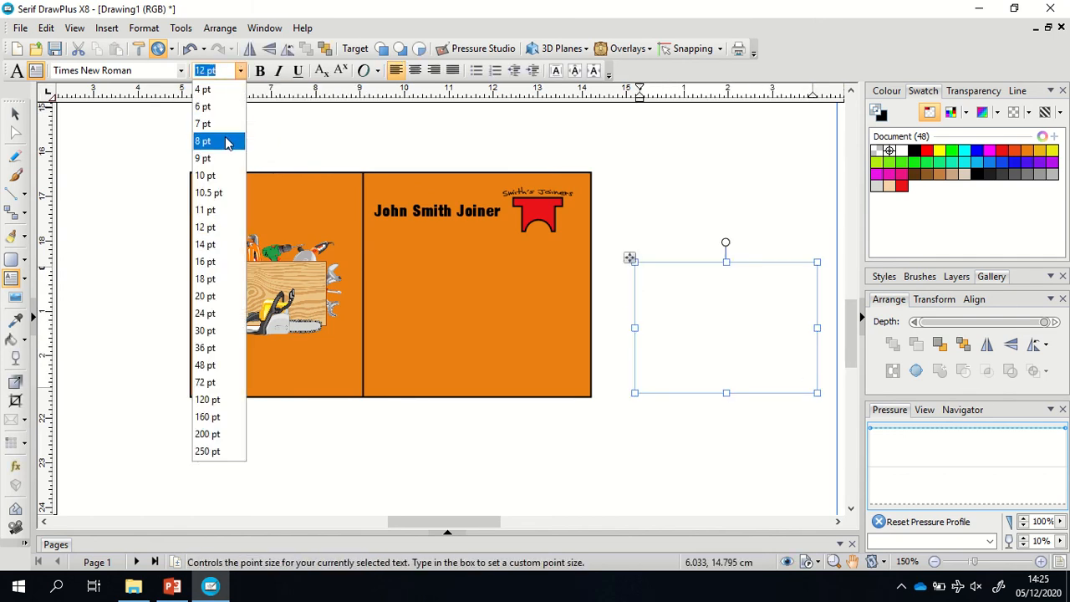
left_click(222, 184)
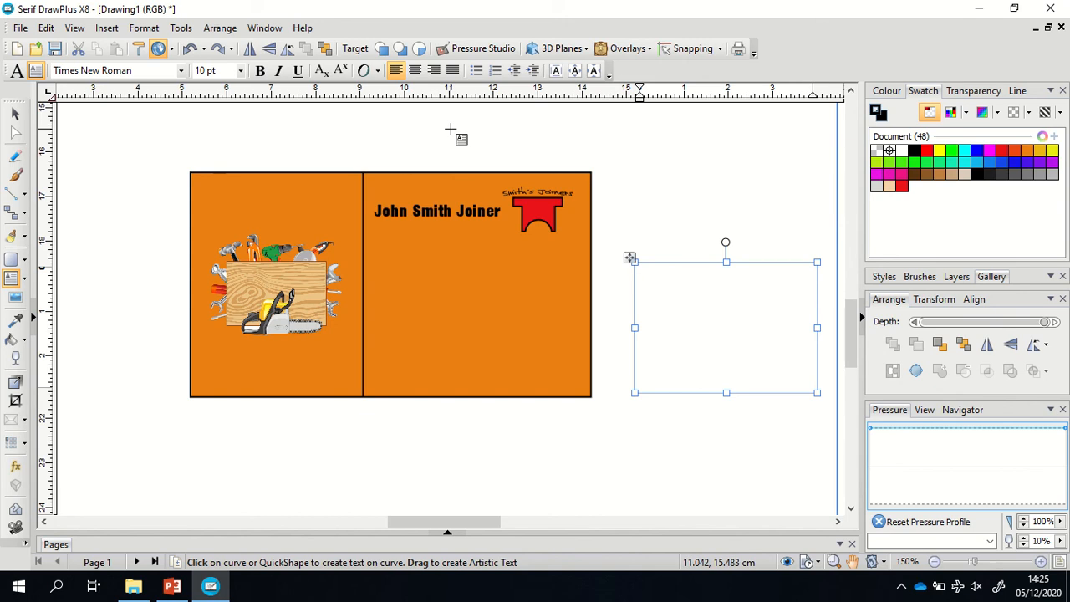
Type the phone number, business e-mail and street address into the frame.
type("Phone")
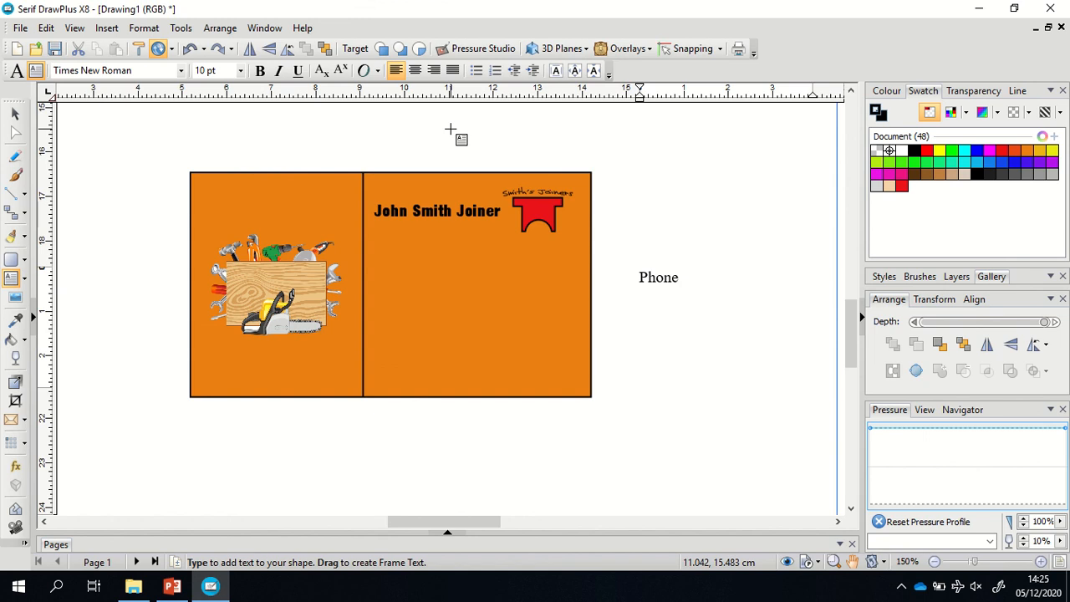
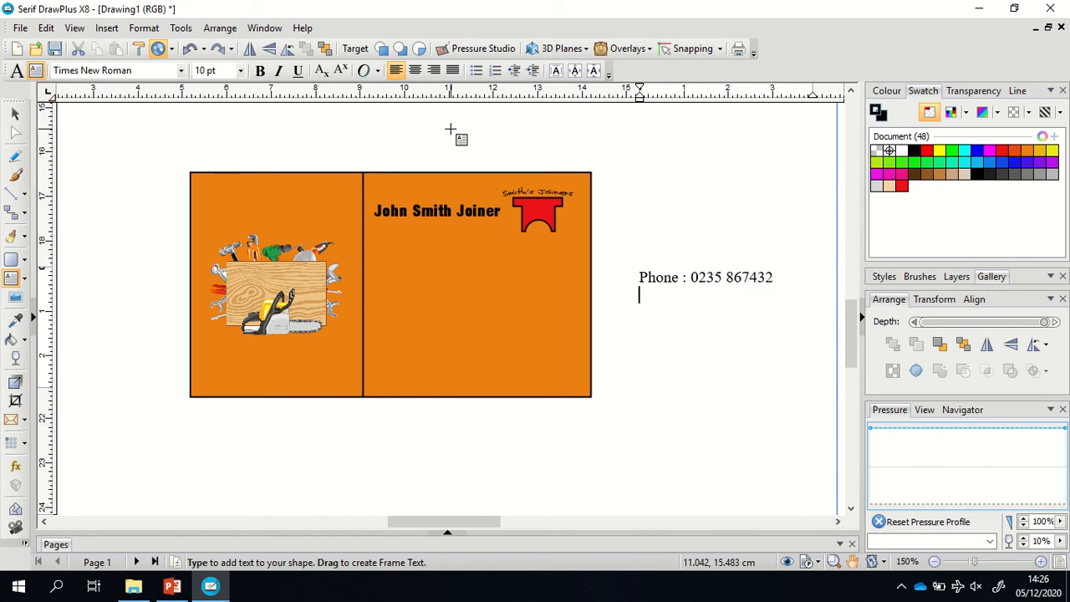
type("Email addre")
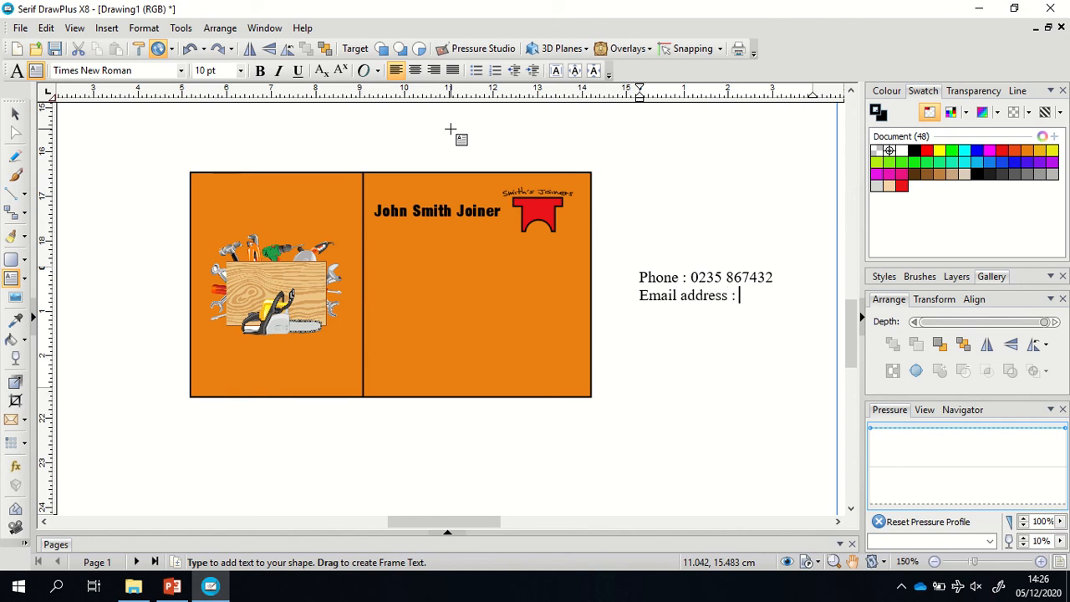
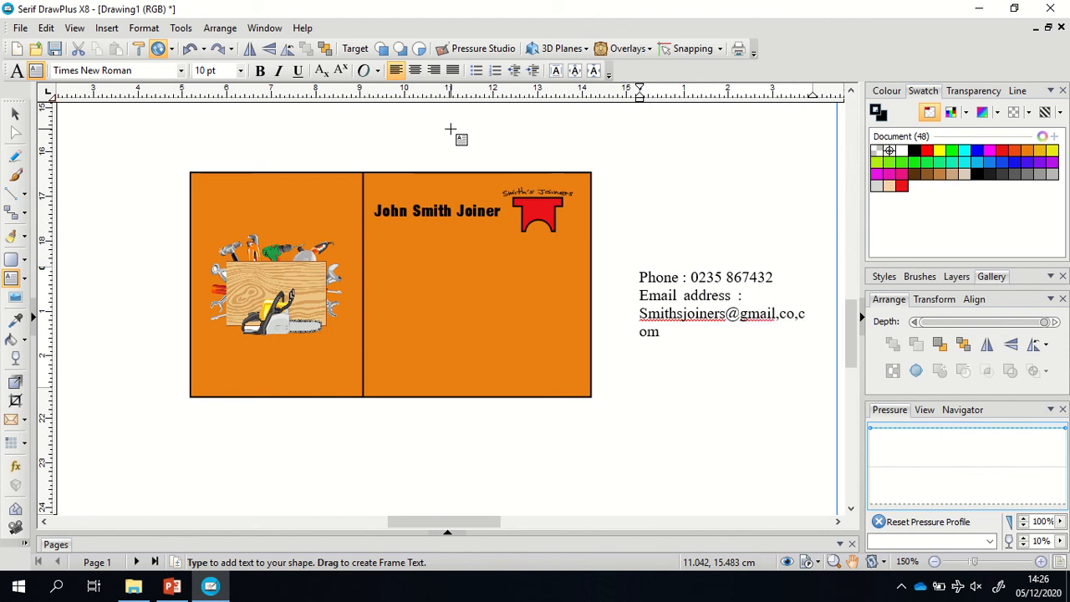
key("Return")
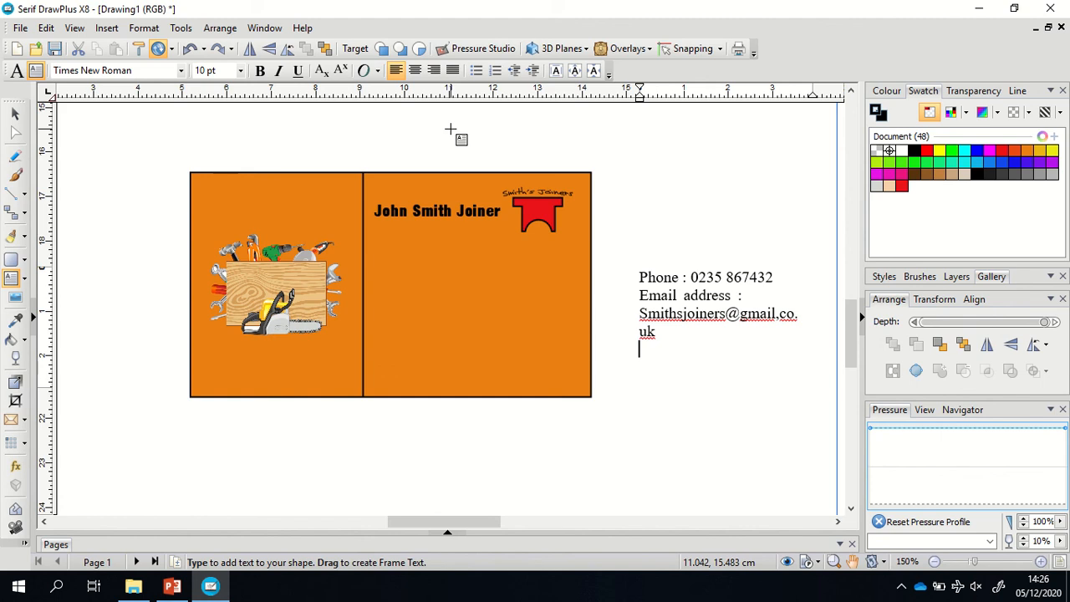
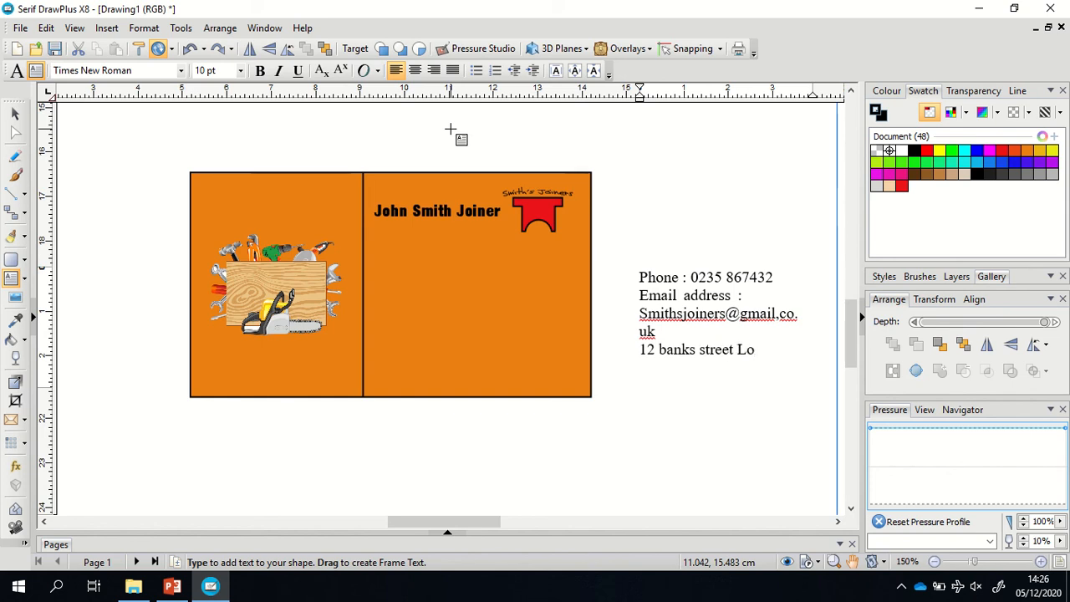
key("Escape")
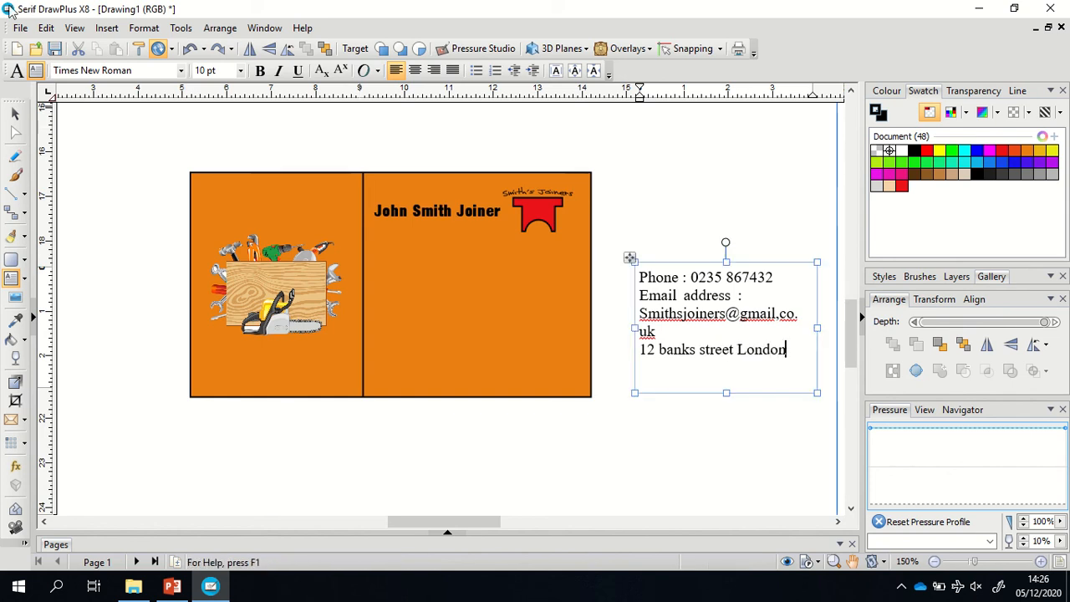
Move the contact text onto the card's right panel, left-aligned with the name.
left_click(16, 115)
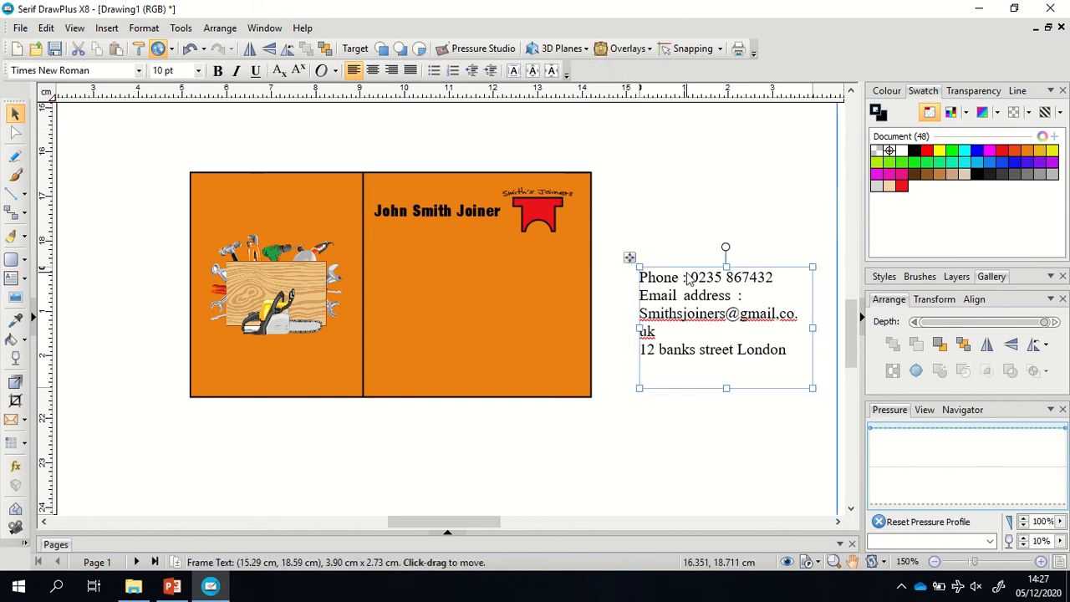
left_click_drag(685, 278, 448, 279)
left_click(700, 227)
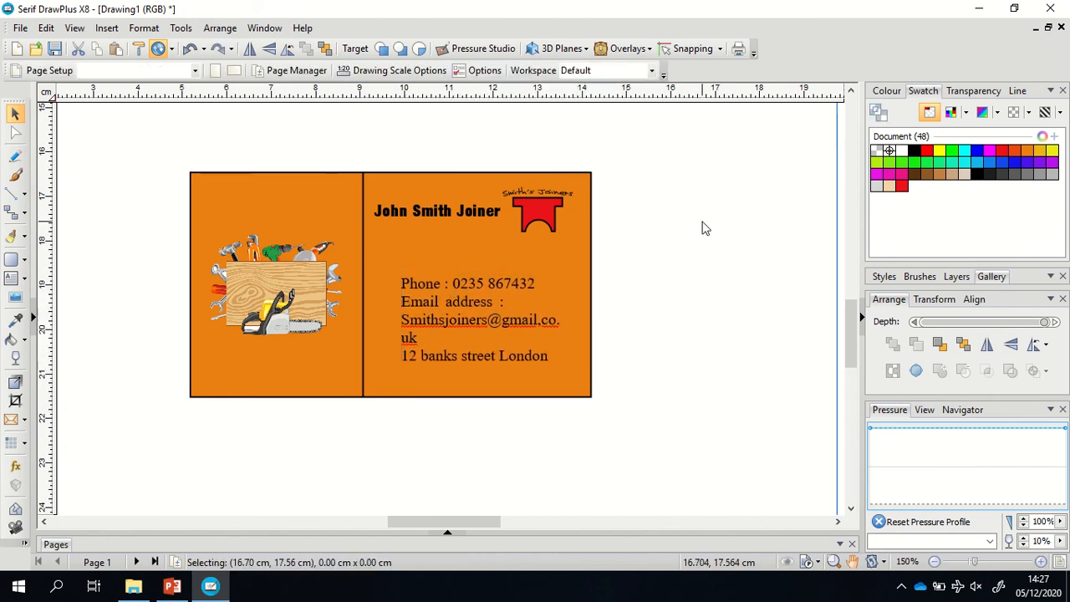
left_click_drag(515, 285, 496, 281)
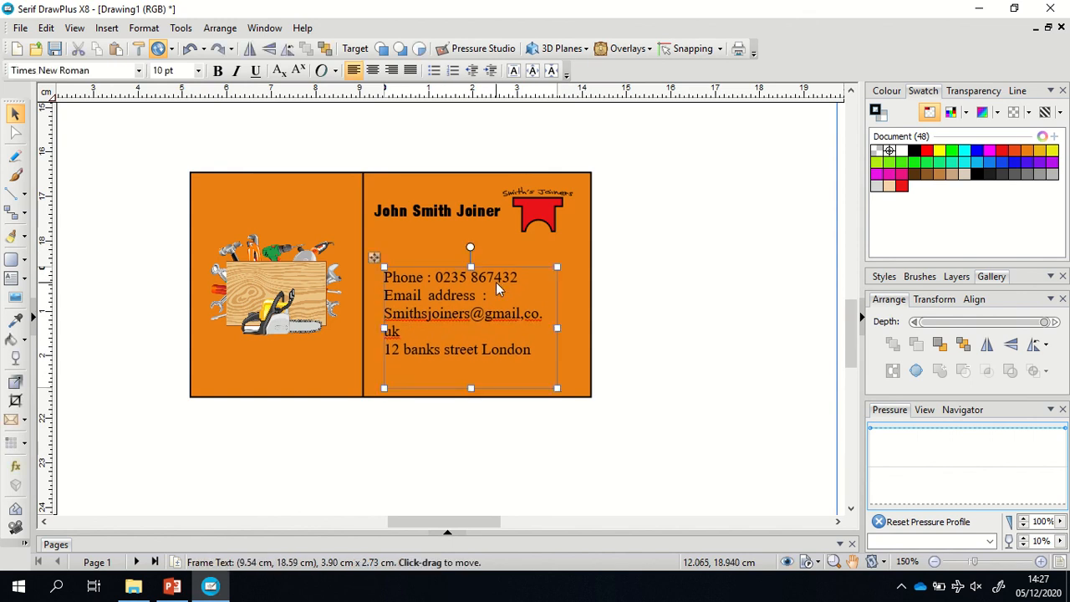
left_click(467, 213, "shift")
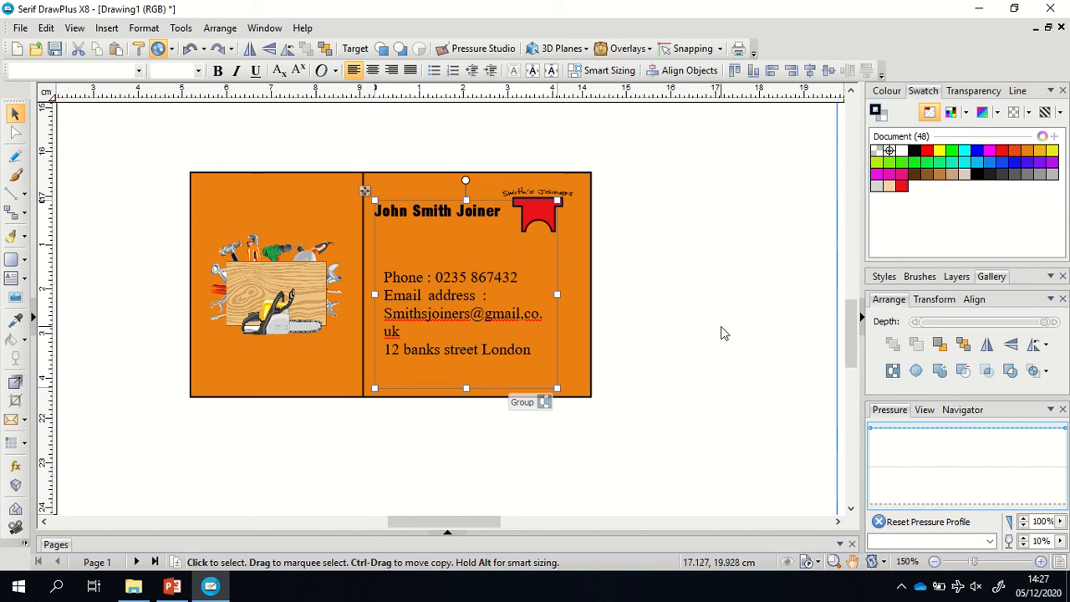
left_click(771, 70)
left_click(757, 232)
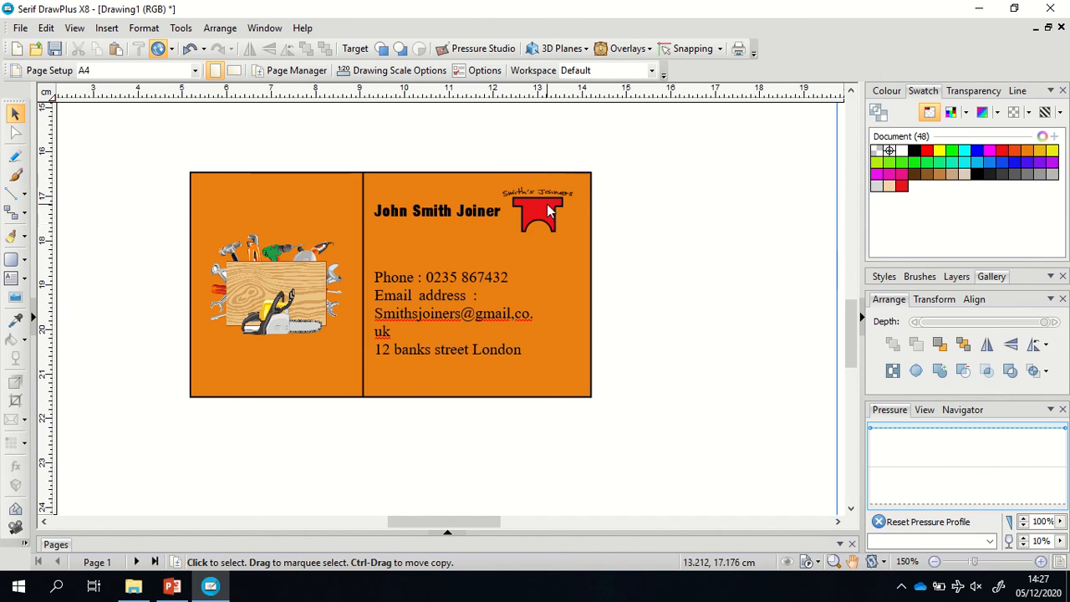
Nudge the red logo up into the card's top-right corner.
left_click(548, 205)
left_click_drag(547, 210, 557, 202)
left_click(674, 229)
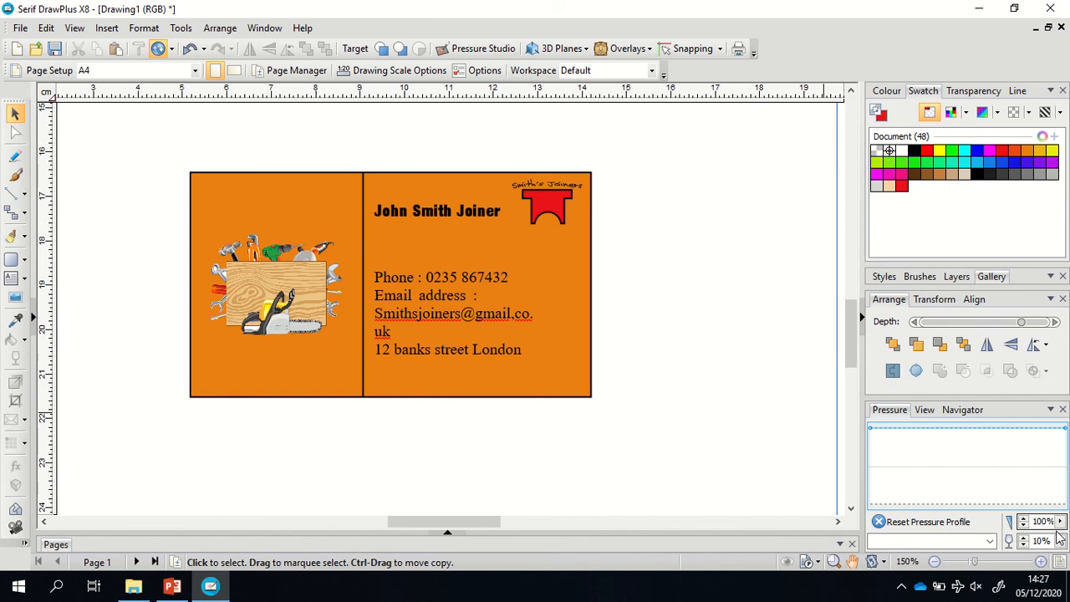
Group the card's toolbox picture, name, contact details and red logo, then move it beside the sketch.
left_click(1060, 563)
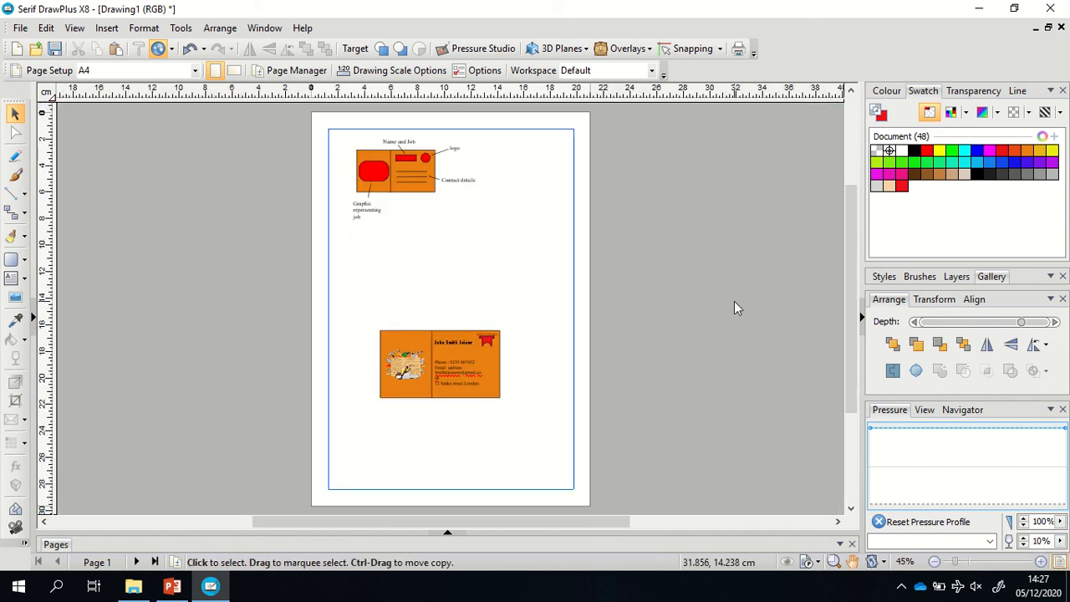
left_click_drag(361, 307, 537, 434)
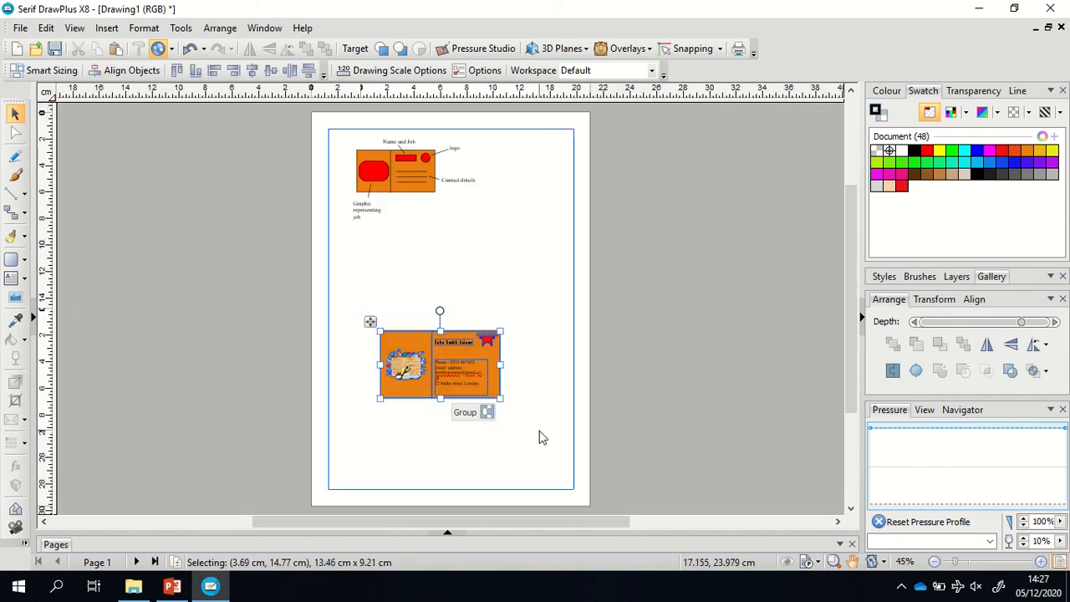
left_click(489, 414)
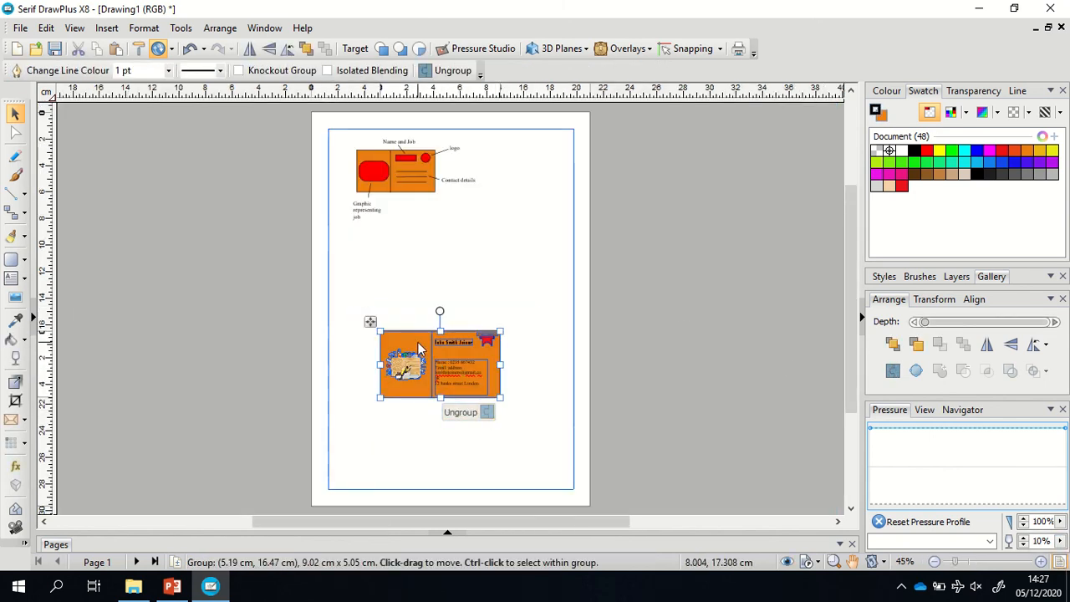
left_click_drag(418, 347, 457, 225)
left_click(459, 363)
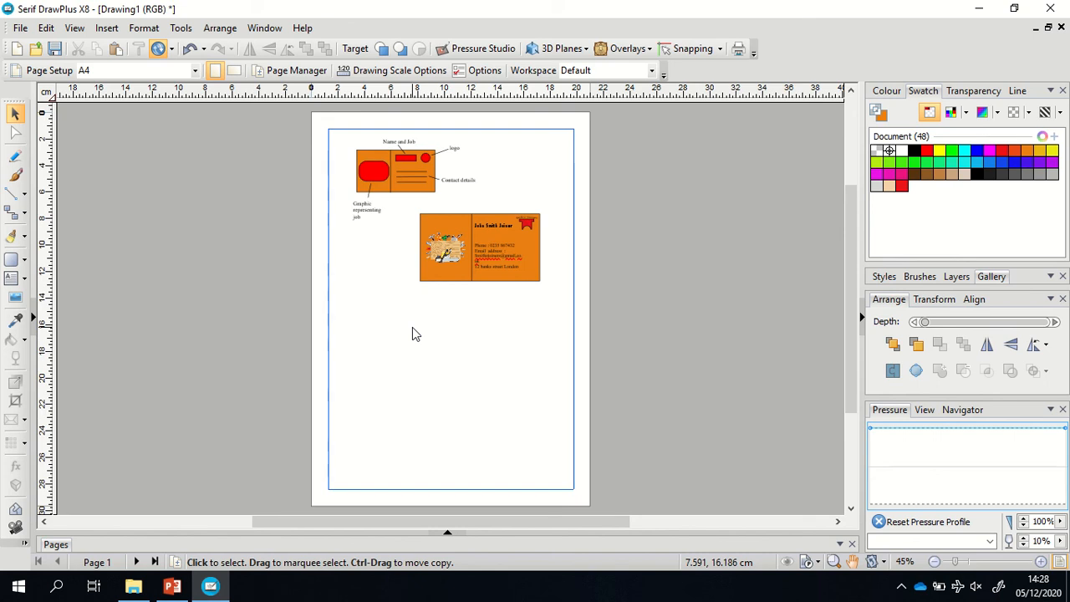
mouse_move(508, 5)
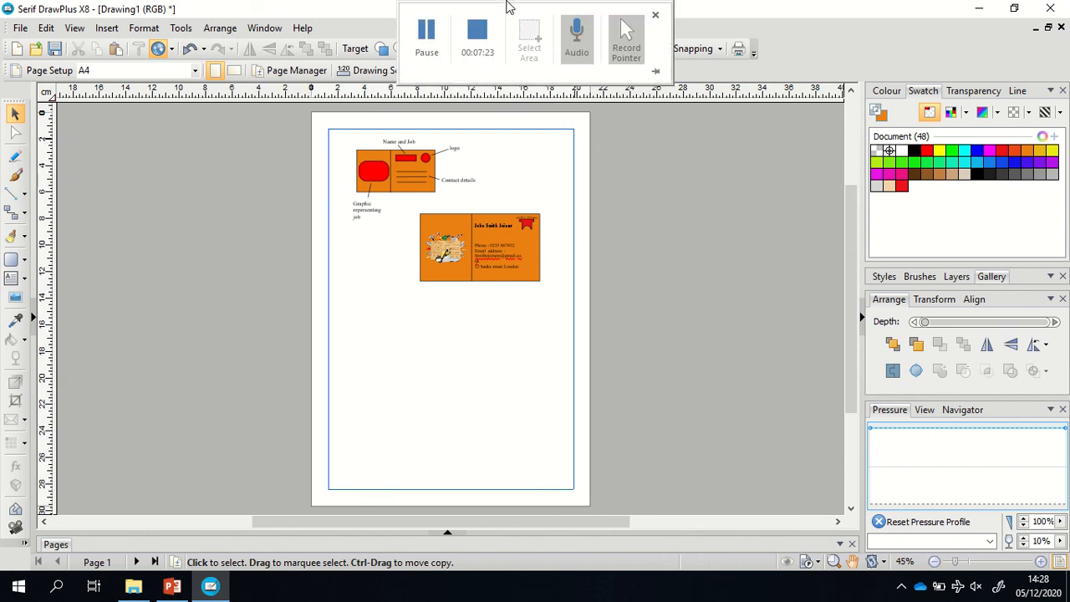